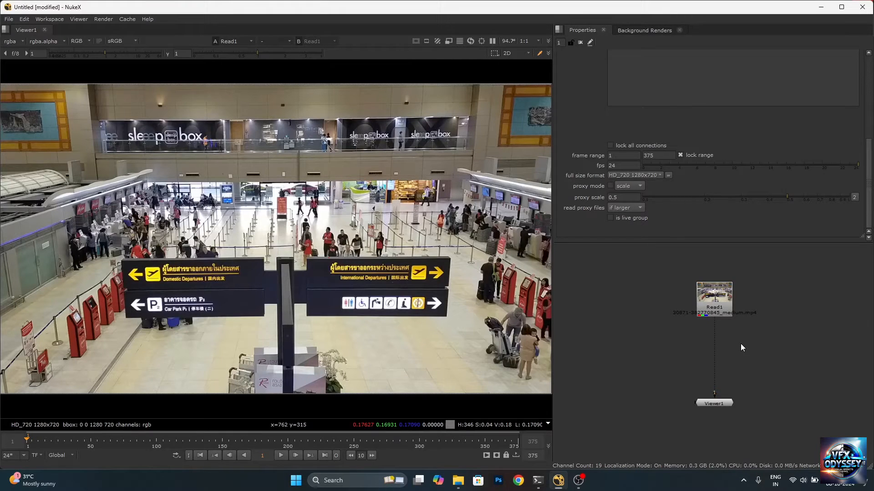
# Add a RotoPaint node, insert it between Read1 and Viewer1, and open its properties
pyautogui.press('Tab')
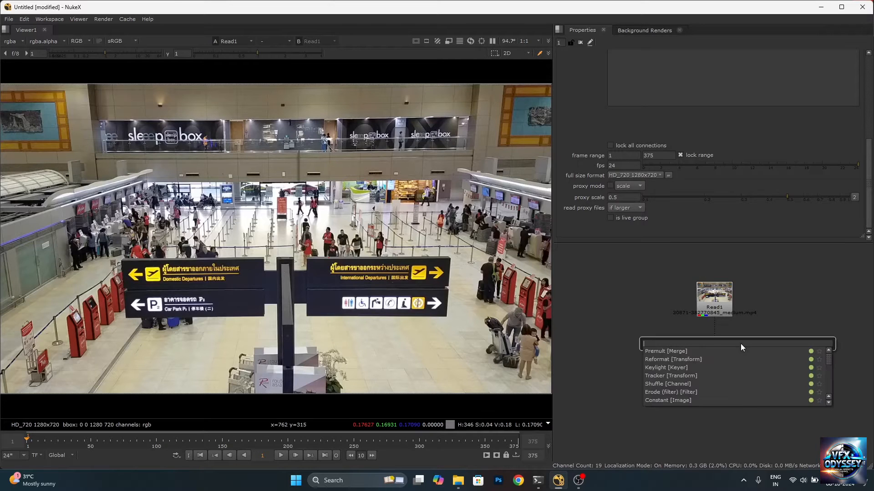
pyautogui.write('rotopain')
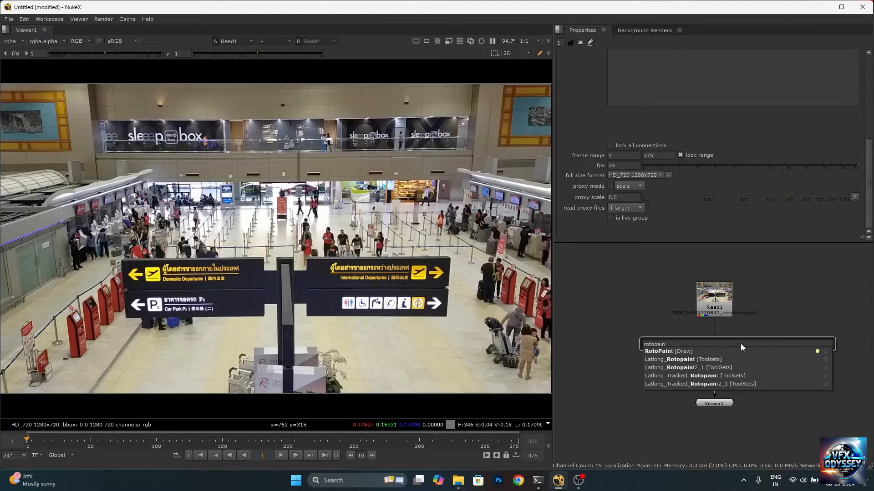
pyautogui.press('Return')
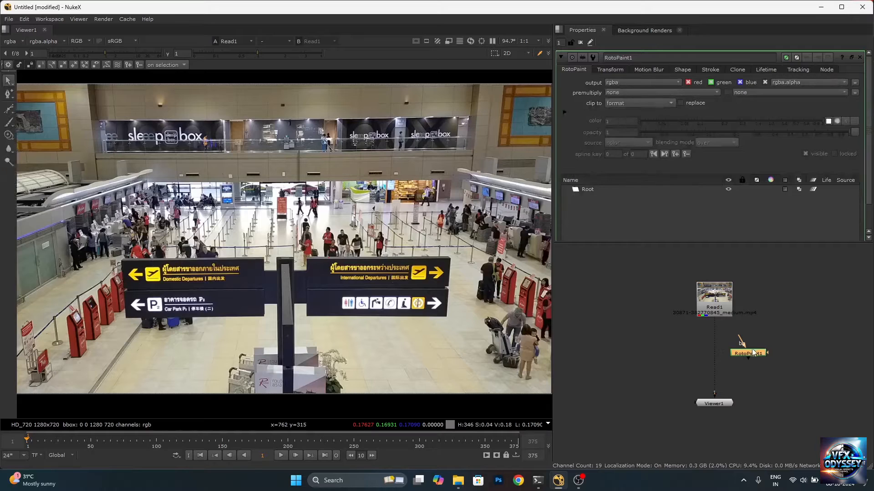
pyautogui.click(752, 391)
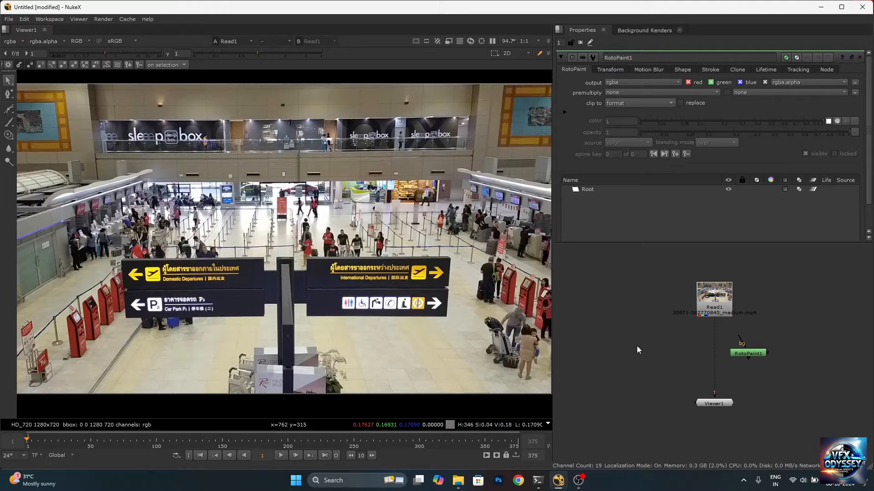
pyautogui.moveTo(750, 352); pyautogui.dragTo(719, 361)
pyautogui.doubleClick(724, 361)
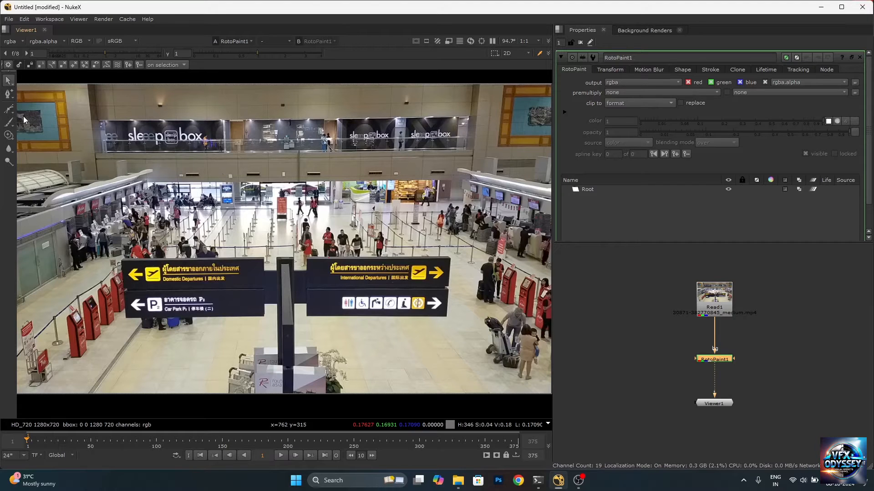
# Choose RotoPaint's Clone tool and enlarge its brush to a size of about 63
pyautogui.click(9, 136)
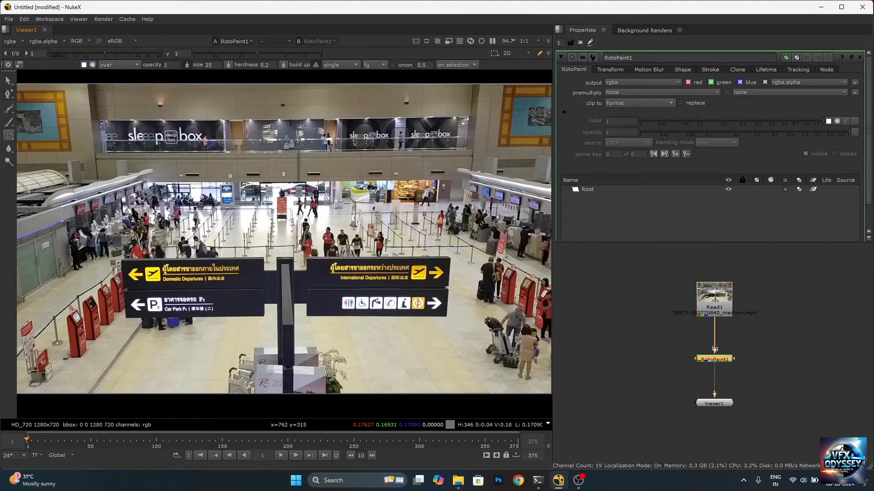
pyautogui.scroll(4, 329, 169)
pyautogui.scroll(3, 329, 169)
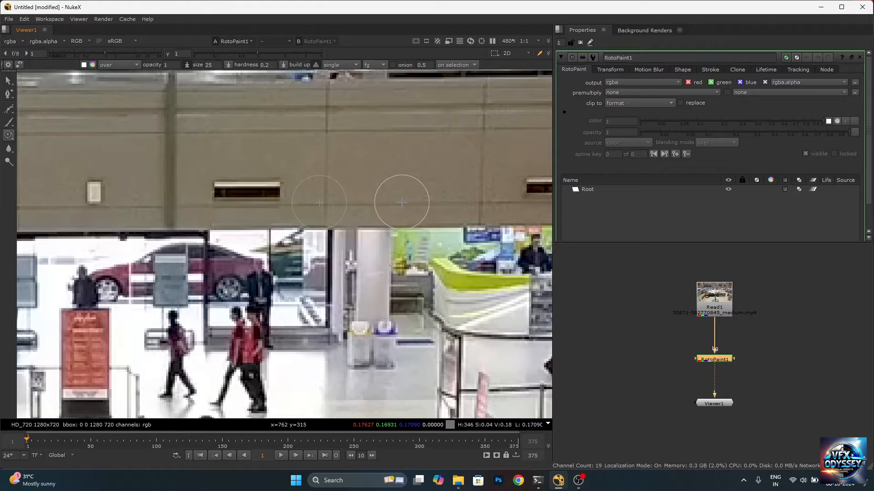
pyautogui.moveTo(402, 209)
pyautogui.keyDown('shift'); pyautogui.mouseDown()
pyautogui.moveTo(514, 243)
pyautogui.moveTo(460, 248)
pyautogui.moveTo(490, 218)
pyautogui.mouseUp(); pyautogui.keyUp('shift')
pyautogui.scroll(-1, 358, 227)
pyautogui.scroll(-2, 357, 225)
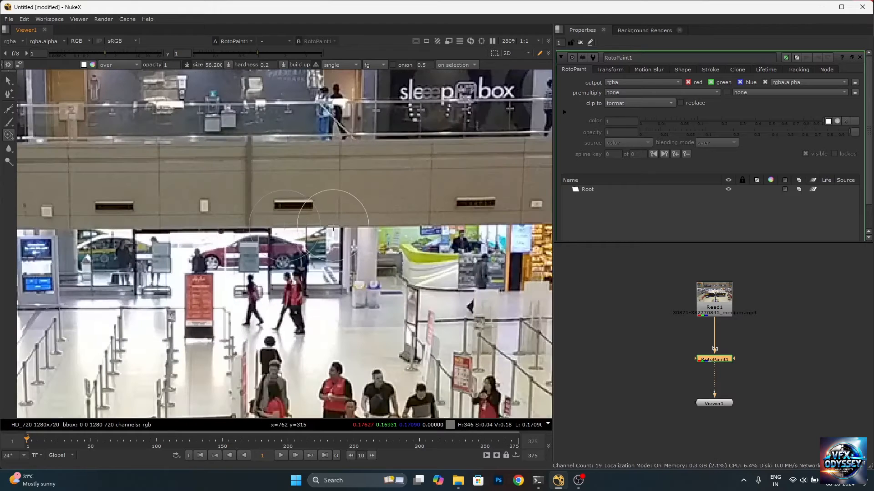
pyautogui.keyDown('shift'); pyautogui.moveTo(338, 225); pyautogui.dragTo(363, 185); pyautogui.keyUp('shift')
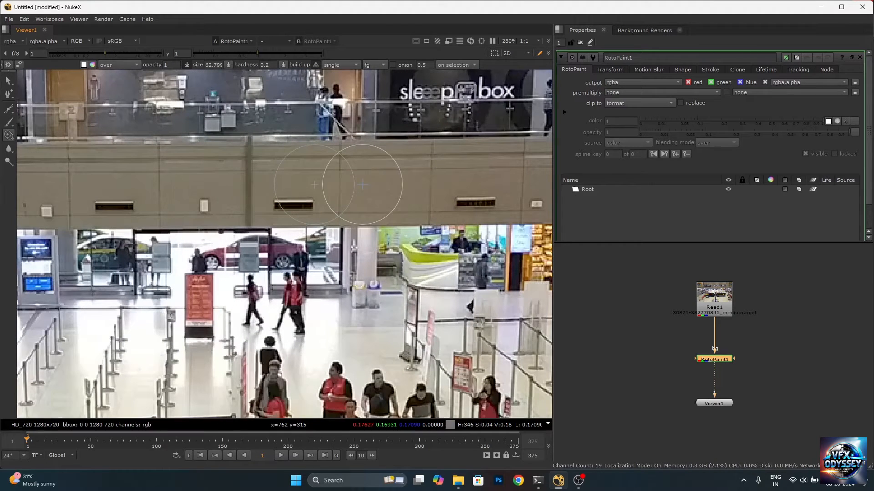
# Try a clone source offset on the wall with the transform settings shown, then reset the offset and hide those settings
pyautogui.click(9, 64)
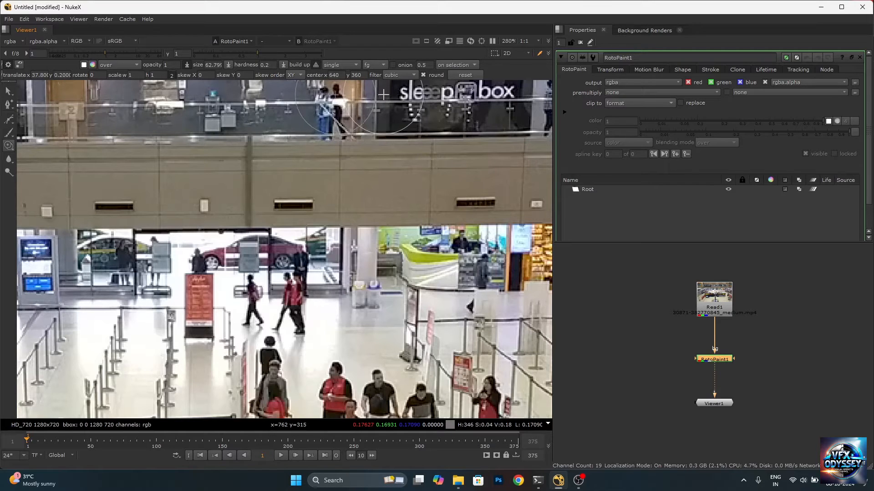
pyautogui.click(462, 75)
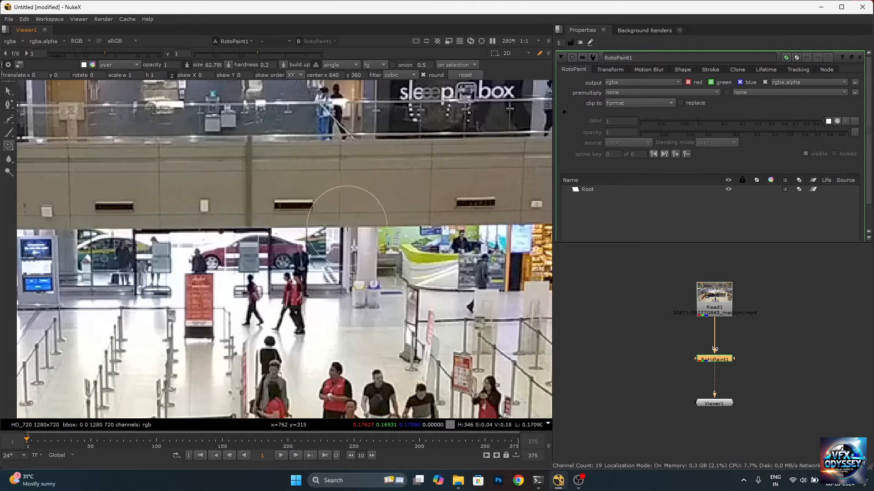
pyautogui.keyDown('ctrl'); pyautogui.moveTo(345, 170); pyautogui.dragTo(437, 186); pyautogui.keyUp('ctrl')
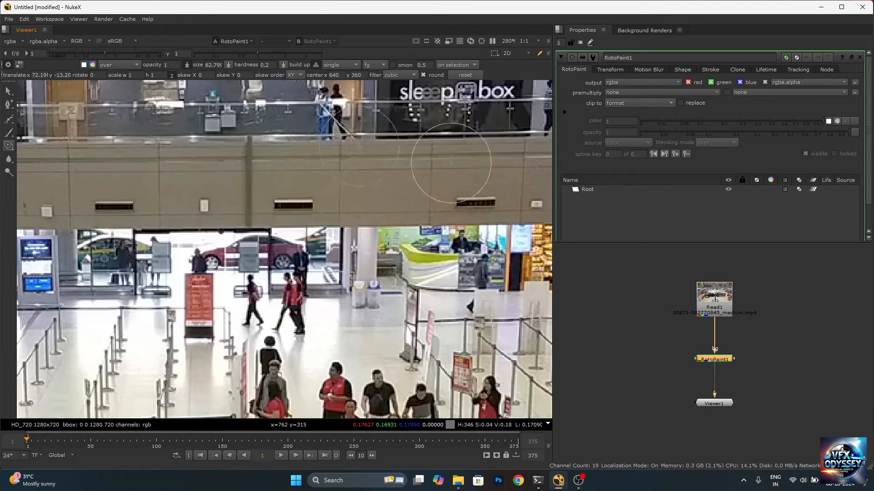
pyautogui.click(461, 77)
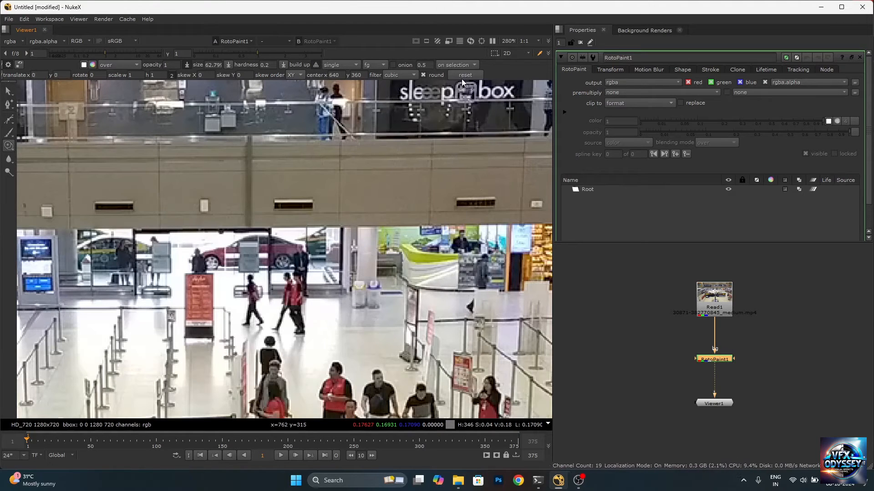
pyautogui.click(8, 66)
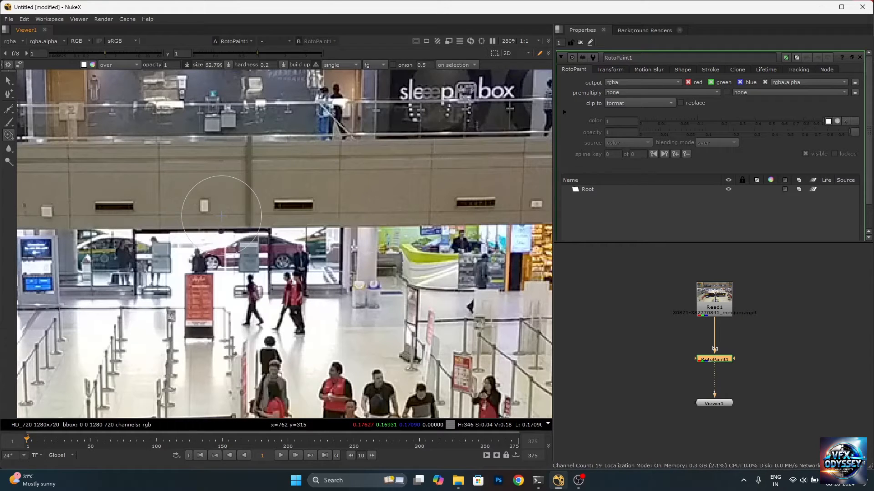
# Reduce the clone brush size to 27 and set its source on the blank dark area beside the restroom icon
pyautogui.press('f')
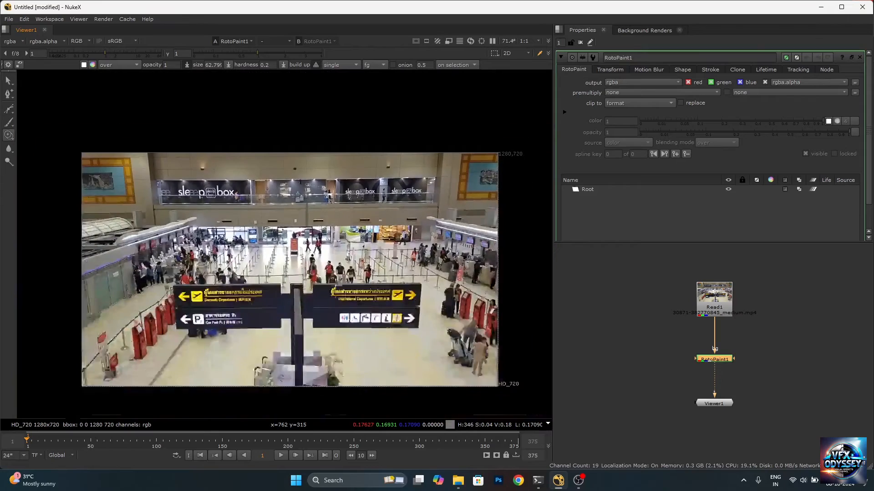
pyautogui.scroll(8, 339, 313)
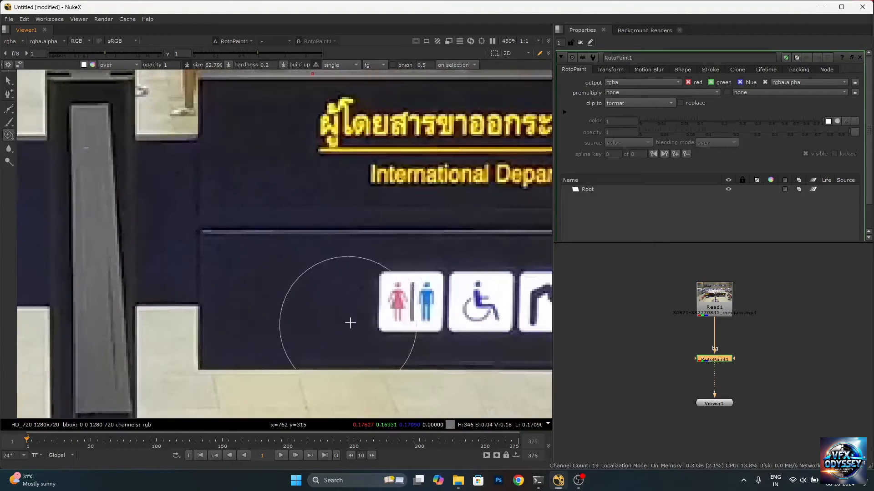
pyautogui.scroll(-3, 317, 299)
pyautogui.keyDown('shift'); pyautogui.moveTo(338, 304); pyautogui.dragTo(316, 307); pyautogui.keyUp('shift')
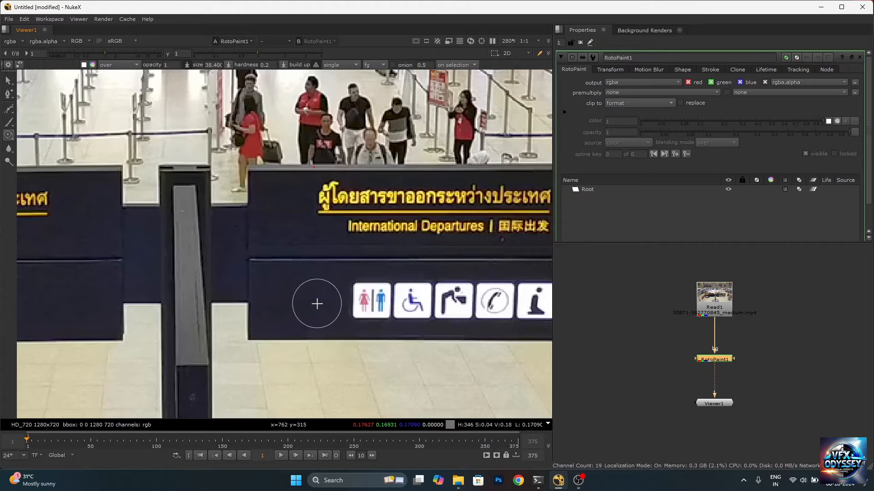
pyautogui.keyDown('ctrl'); pyautogui.moveTo(305, 302); pyautogui.dragTo(346, 301); pyautogui.keyUp('ctrl')
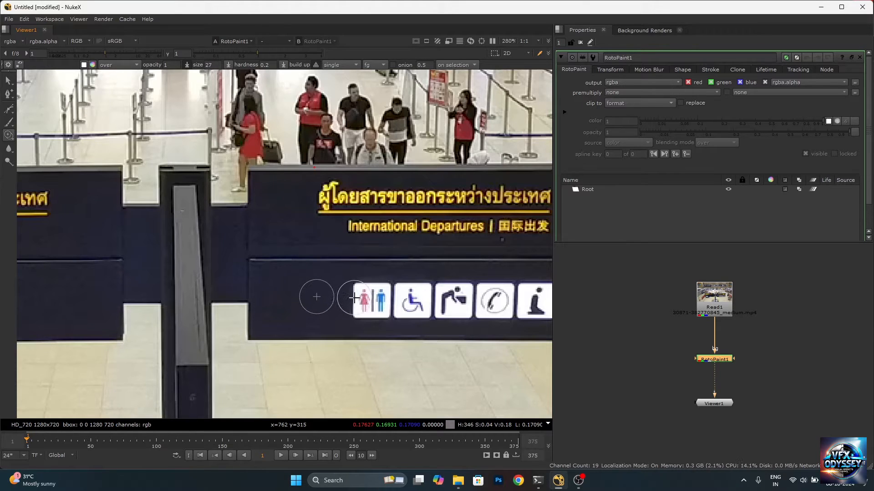
pyautogui.scroll(-1, 354, 298)
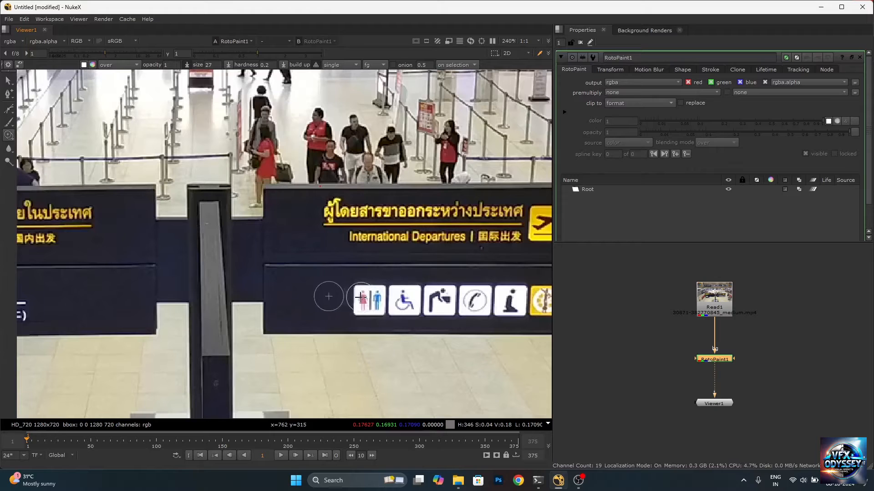
# Clone the sign's dark surface over the restroom icon on the International Departures sign's lower panel
pyautogui.moveTo(359, 296); pyautogui.dragTo(359, 292)
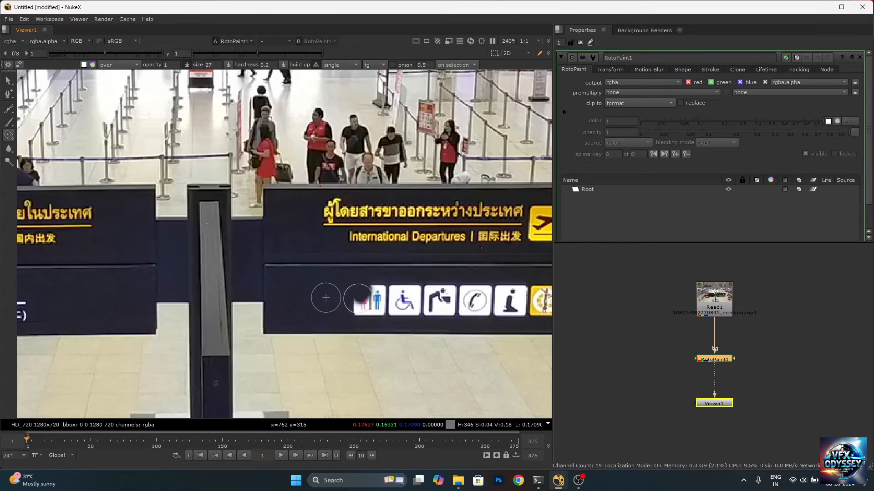
pyautogui.moveTo(363, 311)
pyautogui.mouseDown()
pyautogui.moveTo(355, 313)
pyautogui.moveTo(383, 310)
pyautogui.moveTo(366, 303)
pyautogui.moveTo(368, 290)
pyautogui.mouseUp()
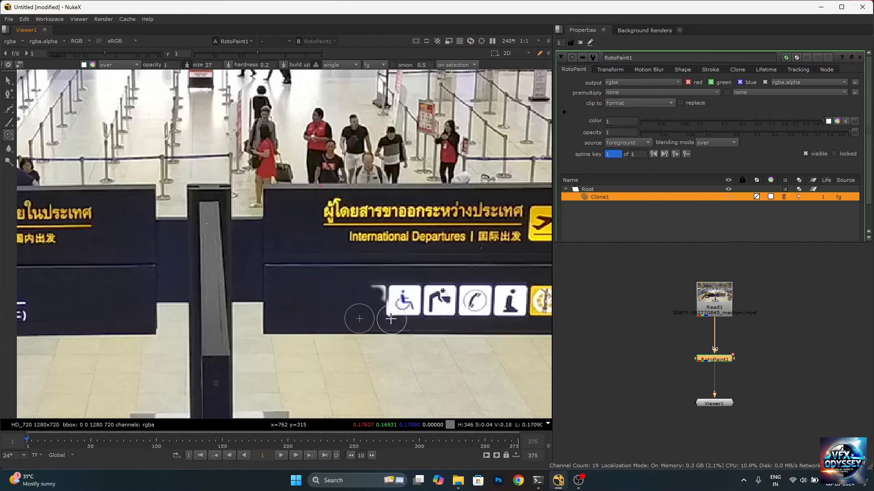
pyautogui.moveTo(391, 319)
pyautogui.mouseDown()
pyautogui.moveTo(379, 289)
pyautogui.moveTo(387, 303)
pyautogui.mouseUp()
pyautogui.scroll(-2, 392, 310)
pyautogui.moveTo(400, 312); pyautogui.dragTo(285, 313, button='middle')
pyautogui.scroll(1, 286, 309)
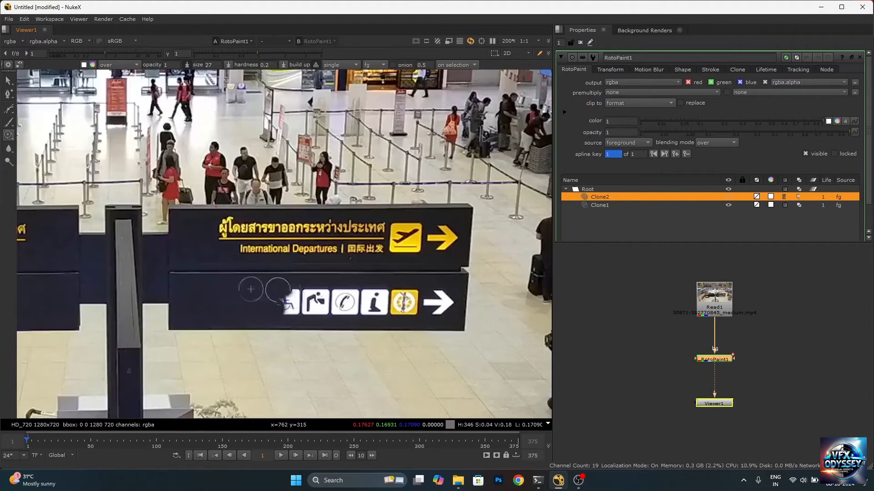
# Clone the dark panel surface over the wheelchair icon and the adjoining part of the next icon
pyautogui.moveTo(277, 291); pyautogui.dragTo(281, 307)
pyautogui.moveTo(226, 293)
pyautogui.keyDown('ctrl'); pyautogui.mouseDown()
pyautogui.moveTo(240, 308)
pyautogui.moveTo(254, 302)
pyautogui.mouseUp(); pyautogui.keyUp('ctrl')
pyautogui.moveTo(289, 309); pyautogui.dragTo(295, 300)
pyautogui.moveTo(294, 300); pyautogui.dragTo(301, 311)
pyautogui.moveTo(304, 308); pyautogui.dragTo(310, 300)
pyautogui.moveTo(308, 311); pyautogui.dragTo(310, 300)
# Reduce the clone brush size to about 17 and clone the dark panel surface over the white arrow
pyautogui.scroll(1, 450, 312)
pyautogui.keyDown('ctrl'); pyautogui.moveTo(461, 292); pyautogui.dragTo(439, 312); pyautogui.keyUp('ctrl')
pyautogui.keyDown('ctrl'); pyautogui.moveTo(456, 265); pyautogui.dragTo(439, 284); pyautogui.keyUp('ctrl')
pyautogui.moveTo(440, 284); pyautogui.dragTo(436, 276)
pyautogui.moveTo(452, 266)
pyautogui.keyDown('ctrl'); pyautogui.mouseDown()
pyautogui.moveTo(423, 270)
pyautogui.moveTo(429, 276)
pyautogui.mouseUp(); pyautogui.keyUp('ctrl')
pyautogui.keyDown('ctrl'); pyautogui.moveTo(459, 268); pyautogui.dragTo(455, 293); pyautogui.keyUp('ctrl')
pyautogui.moveTo(455, 293); pyautogui.dragTo(440, 306)
pyautogui.moveTo(439, 307); pyautogui.dragTo(424, 317)
pyautogui.keyDown('ctrl'); pyautogui.moveTo(454, 274); pyautogui.dragTo(434, 291); pyautogui.keyUp('ctrl')
pyautogui.moveTo(434, 290); pyautogui.dragTo(435, 292)
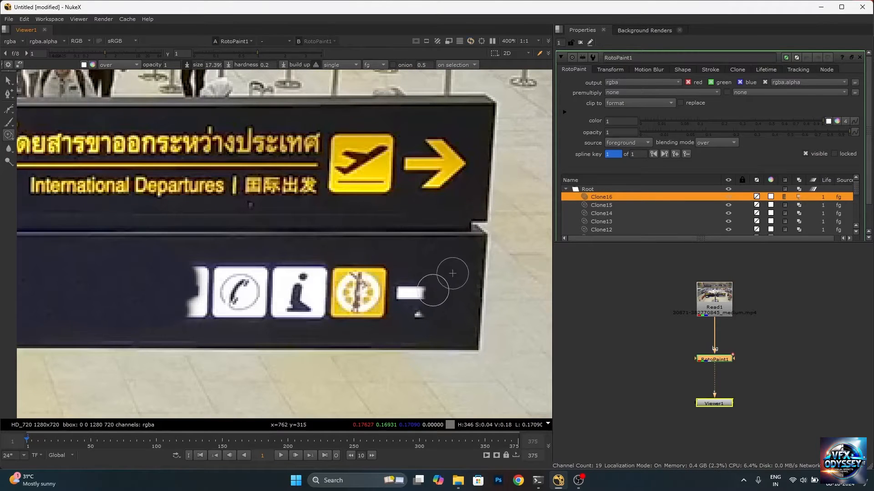
pyautogui.moveTo(418, 334); pyautogui.dragTo(411, 323)
pyautogui.keyDown('ctrl'); pyautogui.moveTo(424, 290); pyautogui.dragTo(413, 291); pyautogui.keyUp('ctrl')
pyautogui.moveTo(413, 290); pyautogui.dragTo(413, 314)
# Clone the dark panel surface over the yellow round-symbol icon on the sign's lower panel
pyautogui.moveTo(442, 301)
pyautogui.keyDown('ctrl'); pyautogui.mouseDown()
pyautogui.moveTo(380, 312)
pyautogui.moveTo(362, 277)
pyautogui.mouseUp(); pyautogui.keyUp('ctrl')
pyautogui.moveTo(363, 277)
pyautogui.mouseDown()
pyautogui.moveTo(373, 308)
pyautogui.moveTo(380, 298)
pyautogui.mouseUp()
pyautogui.moveTo(380, 299)
pyautogui.mouseDown()
pyautogui.moveTo(365, 315)
pyautogui.moveTo(362, 298)
pyautogui.mouseUp()
pyautogui.moveTo(352, 313)
pyautogui.mouseDown()
pyautogui.moveTo(326, 322)
pyautogui.moveTo(319, 312)
pyautogui.mouseUp()
pyautogui.moveTo(325, 252)
pyautogui.keyDown('ctrl'); pyautogui.mouseDown()
pyautogui.moveTo(324, 271)
pyautogui.moveTo(353, 274)
pyautogui.mouseUp(); pyautogui.keyUp('ctrl')
pyautogui.moveTo(354, 273)
pyautogui.mouseDown()
pyautogui.moveTo(364, 279)
pyautogui.moveTo(344, 293)
pyautogui.mouseUp()
# Clone the dark panel surface over the telephone icon and the icon remnants beside it
pyautogui.moveTo(174, 261)
pyautogui.keyDown('ctrl'); pyautogui.mouseDown()
pyautogui.moveTo(192, 273)
pyautogui.moveTo(231, 264)
pyautogui.mouseUp(); pyautogui.keyUp('ctrl')
pyautogui.keyDown('ctrl'); pyautogui.moveTo(207, 260); pyautogui.dragTo(272, 263); pyautogui.keyUp('ctrl')
pyautogui.scroll(1, 178, 288)
pyautogui.keyDown('ctrl'); pyautogui.moveTo(152, 273); pyautogui.dragTo(185, 291); pyautogui.keyUp('ctrl')
pyautogui.keyDown('ctrl'); pyautogui.moveTo(75, 308); pyautogui.dragTo(22, 316); pyautogui.keyUp('ctrl')
pyautogui.keyDown('ctrl'); pyautogui.moveTo(113, 304); pyautogui.dragTo(169, 314); pyautogui.keyUp('ctrl')
pyautogui.moveTo(212, 304)
pyautogui.mouseDown()
pyautogui.moveTo(187, 326)
pyautogui.moveTo(209, 281)
pyautogui.mouseUp()
# Clone the dark panel surface over what is left of the information icon
pyautogui.moveTo(393, 295)
pyautogui.keyDown('ctrl'); pyautogui.mouseDown()
pyautogui.moveTo(383, 308)
pyautogui.moveTo(331, 293)
pyautogui.mouseUp(); pyautogui.keyUp('ctrl')
pyautogui.moveTo(366, 298)
pyautogui.mouseDown()
pyautogui.moveTo(322, 273)
pyautogui.moveTo(343, 318)
pyautogui.mouseUp()
pyautogui.moveTo(342, 268); pyautogui.dragTo(364, 285, button='middle')
pyautogui.keyDown('ctrl'); pyautogui.moveTo(377, 293); pyautogui.dragTo(338, 285); pyautogui.keyUp('ctrl')
pyautogui.moveTo(338, 285)
pyautogui.mouseDown()
pyautogui.moveTo(277, 279)
pyautogui.moveTo(336, 298)
pyautogui.mouseUp()
pyautogui.moveTo(404, 327)
pyautogui.keyDown('ctrl'); pyautogui.mouseDown()
pyautogui.moveTo(368, 343)
pyautogui.moveTo(316, 329)
pyautogui.mouseUp(); pyautogui.keyUp('ctrl')
pyautogui.keyDown('ctrl'); pyautogui.moveTo(357, 300); pyautogui.dragTo(320, 301); pyautogui.keyUp('ctrl')
# Clean up the remaining marks on the sign's lower panel with short clone strokes from nearby dark areas
pyautogui.moveTo(262, 268)
pyautogui.keyDown('ctrl'); pyautogui.mouseDown()
pyautogui.moveTo(286, 281)
pyautogui.moveTo(257, 283)
pyautogui.mouseUp(); pyautogui.keyUp('ctrl')
pyautogui.moveTo(261, 286)
pyautogui.keyDown('ctrl'); pyautogui.mouseDown()
pyautogui.moveTo(296, 295)
pyautogui.moveTo(282, 314)
pyautogui.mouseUp(); pyautogui.keyUp('ctrl')
pyautogui.keyDown('ctrl'); pyautogui.moveTo(323, 278); pyautogui.dragTo(309, 313); pyautogui.keyUp('ctrl')
pyautogui.moveTo(283, 327)
pyautogui.mouseDown()
pyautogui.moveTo(295, 318)
pyautogui.moveTo(278, 336)
pyautogui.moveTo(266, 333)
pyautogui.mouseUp()
pyautogui.keyDown('ctrl'); pyautogui.moveTo(236, 359); pyautogui.dragTo(262, 332); pyautogui.keyUp('ctrl')
pyautogui.keyDown('ctrl'); pyautogui.moveTo(238, 328); pyautogui.dragTo(272, 317); pyautogui.keyUp('ctrl')
pyautogui.moveTo(272, 318); pyautogui.dragTo(273, 320)
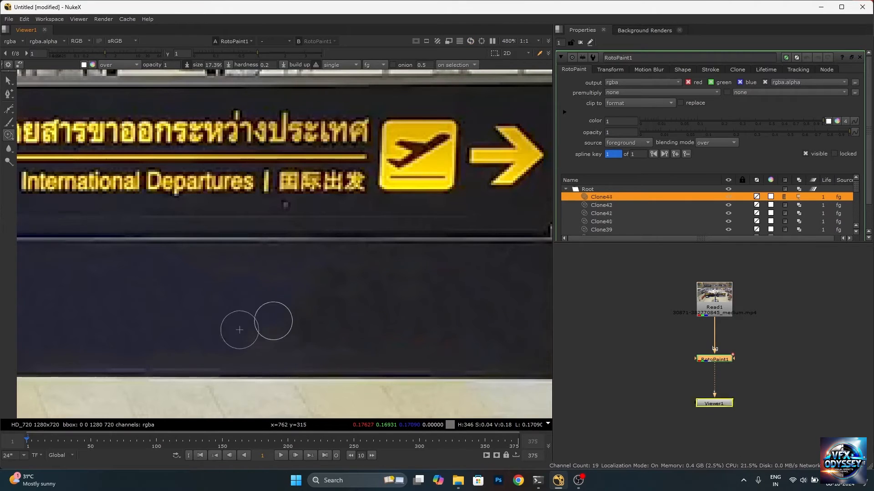
pyautogui.scroll(-5, 273, 320)
pyautogui.scroll(2, 296, 312)
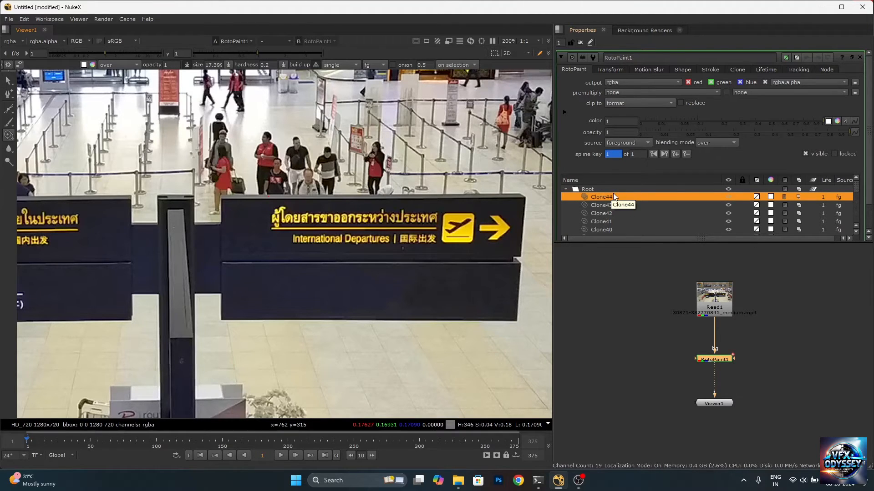
pyautogui.click(384, 291)
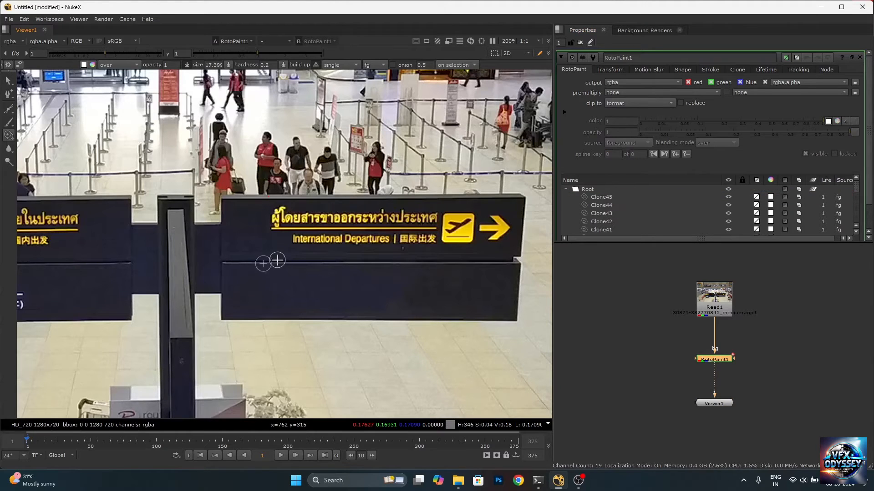
# Clone over the beginning of the Thai heading on the upper panel and enlarge the clone brush to about 44
pyautogui.moveTo(270, 230)
pyautogui.mouseDown()
pyautogui.moveTo(318, 227)
pyautogui.moveTo(266, 213)
pyautogui.moveTo(259, 224)
pyautogui.moveTo(270, 226)
pyautogui.mouseUp()
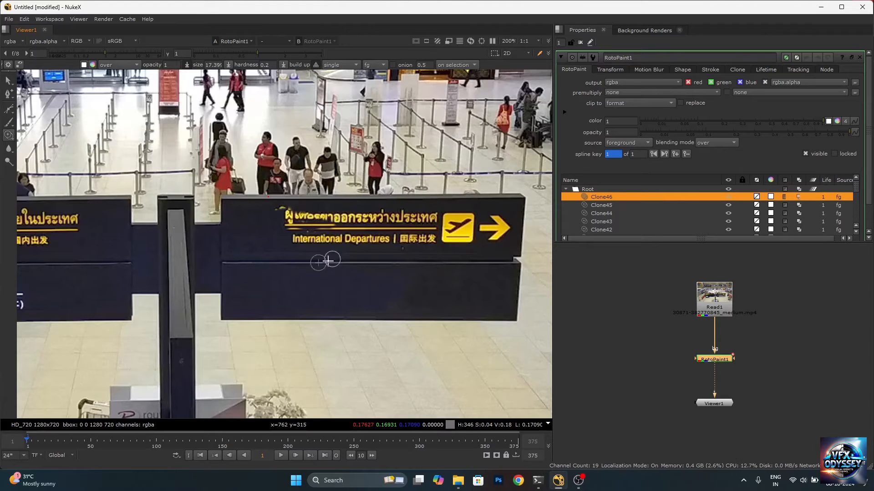
pyautogui.scroll(-1, 400, 310)
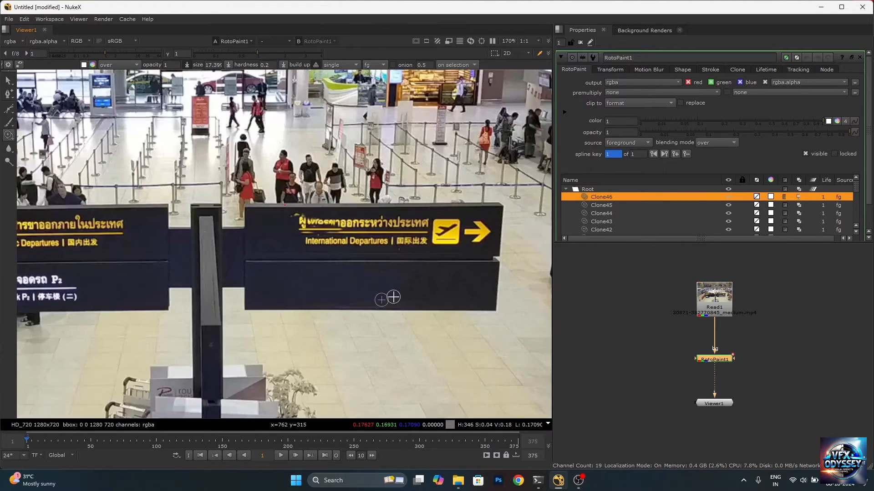
pyautogui.scroll(1, 390, 296)
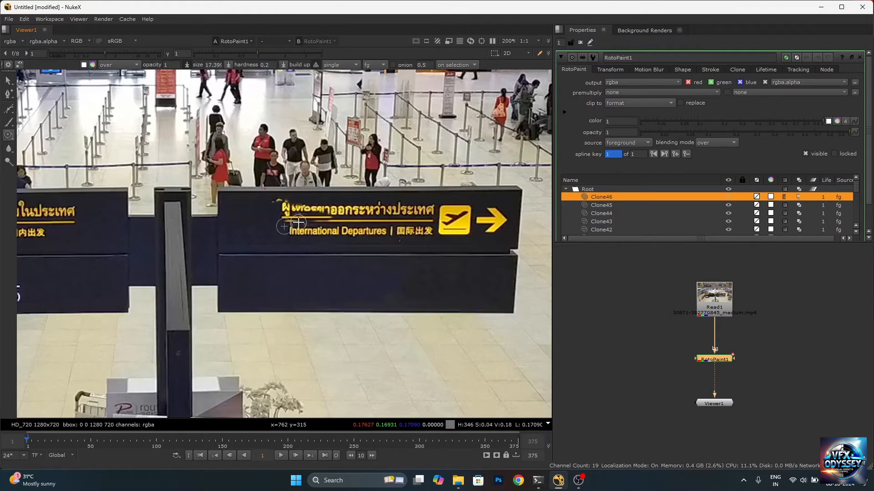
pyautogui.moveTo(328, 276)
pyautogui.keyDown('shift'); pyautogui.mouseDown()
pyautogui.moveTo(390, 268)
pyautogui.moveTo(361, 275)
pyautogui.mouseUp(); pyautogui.keyUp('shift')
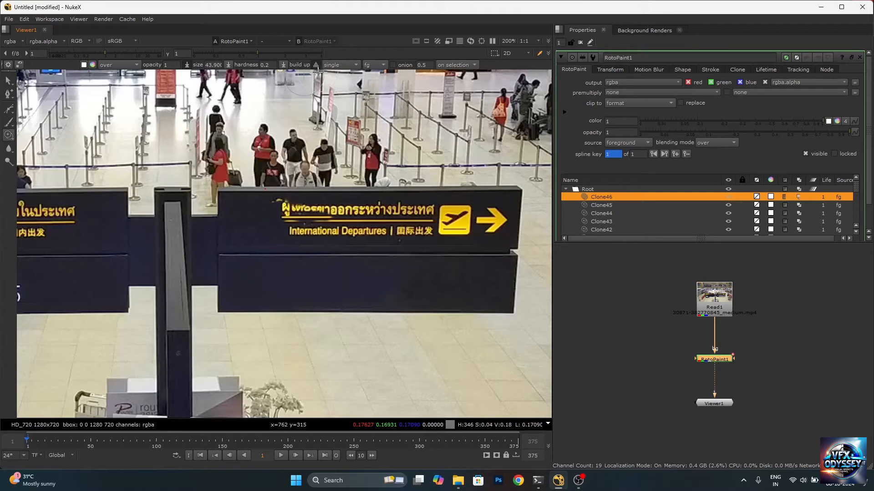
# Switch to the Brush tool and sample a paint colour from the bright airport floor
pyautogui.rightClick(11, 125)
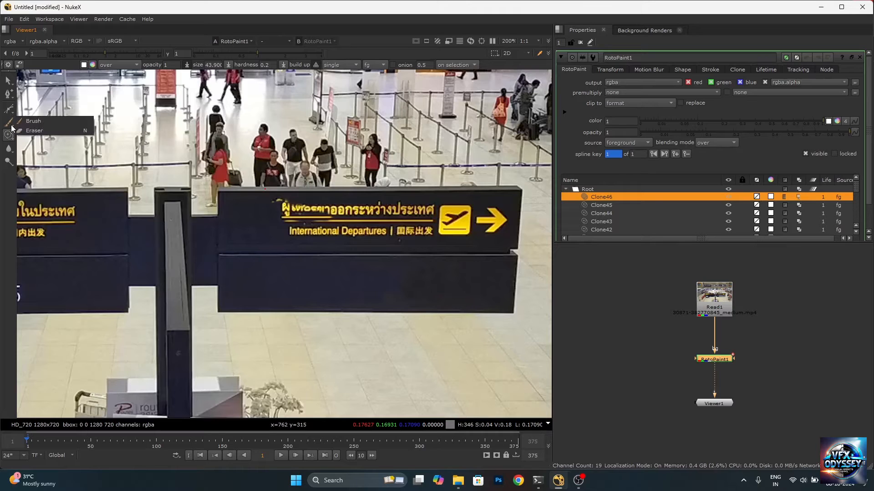
pyautogui.click(40, 122)
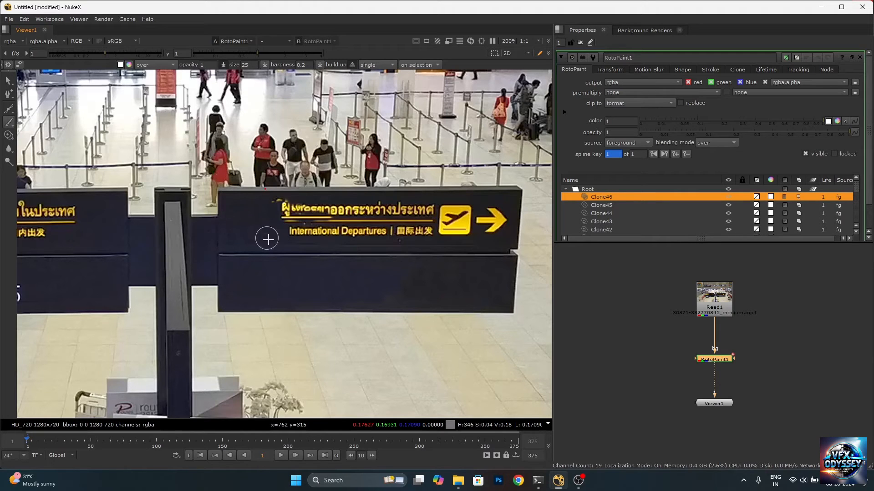
pyautogui.click(120, 65)
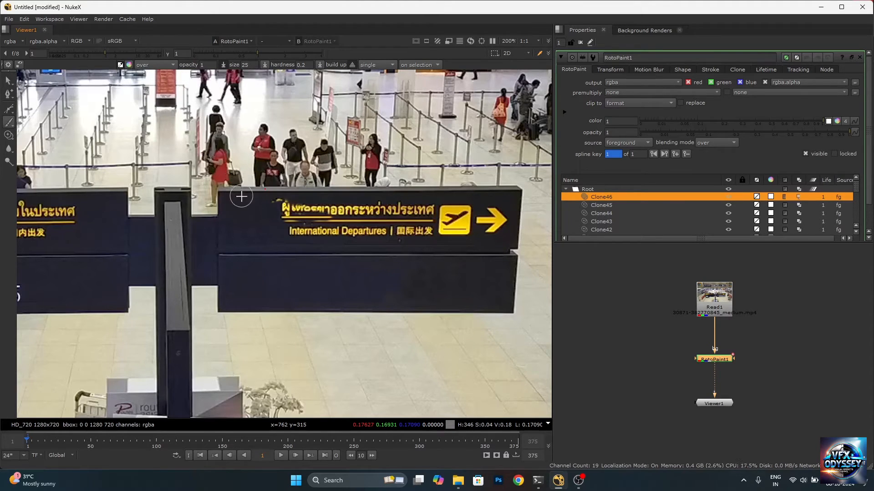
pyautogui.keyDown('ctrl'); pyautogui.click(252, 115); pyautogui.keyUp('ctrl')
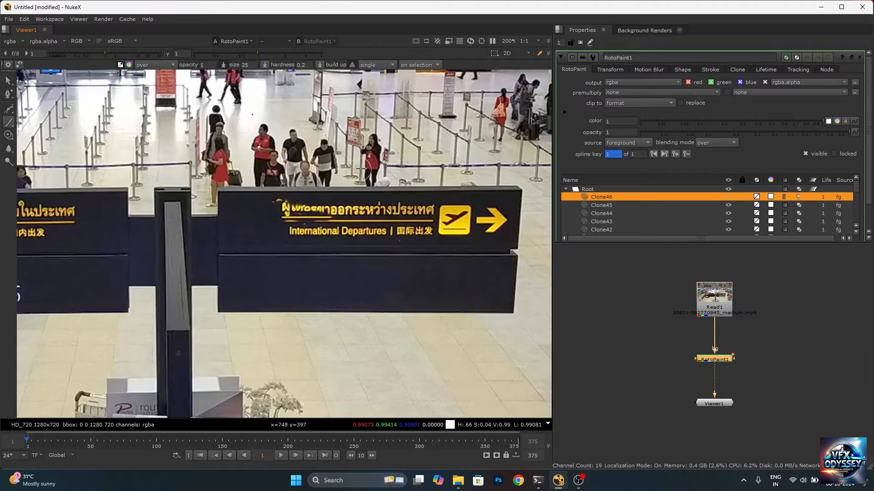
pyautogui.keyDown('ctrl'); pyautogui.click(71, 210); pyautogui.keyUp('ctrl')
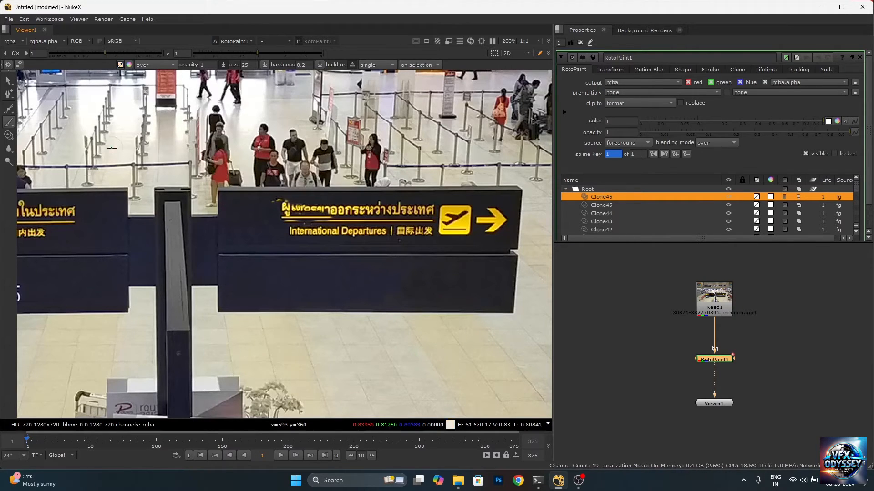
# Sample the yellow of the airplane icon and brush a solid patch across the sign's lower panel
pyautogui.keyDown('ctrl'); pyautogui.click(263, 240); pyautogui.keyUp('ctrl')
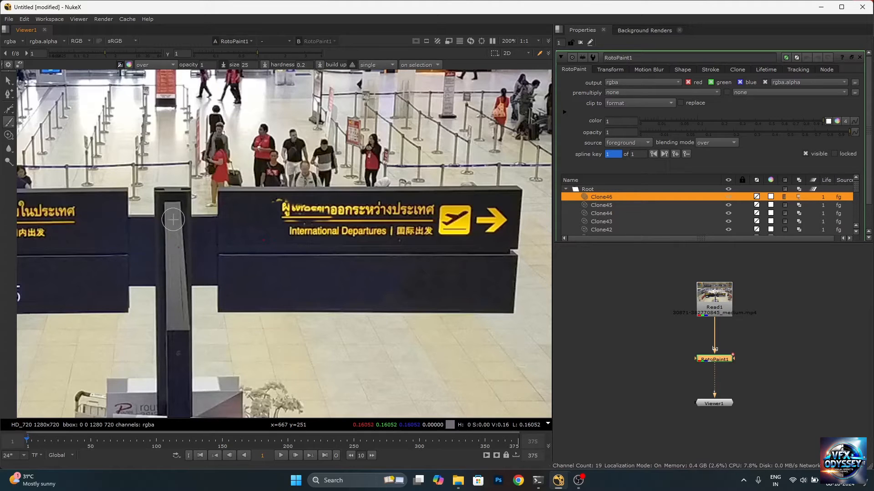
pyautogui.keyDown('ctrl'); pyautogui.click(461, 229); pyautogui.keyUp('ctrl')
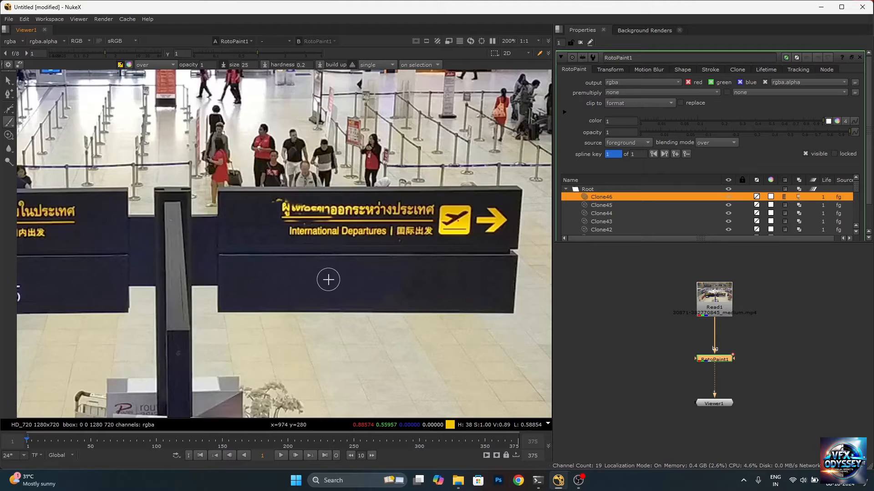
pyautogui.moveTo(307, 276); pyautogui.dragTo(413, 265)
pyautogui.moveTo(364, 277)
pyautogui.mouseDown()
pyautogui.moveTo(430, 268)
pyautogui.moveTo(325, 283)
pyautogui.mouseUp()
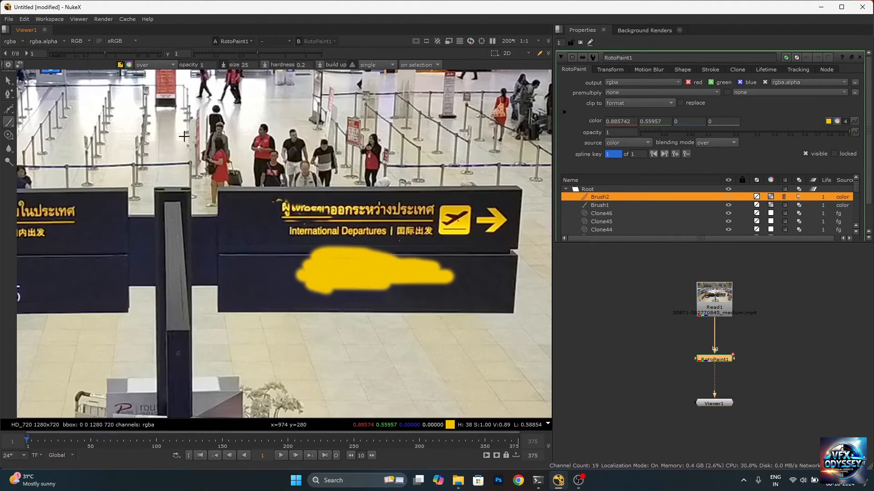
# Set the paint colour to a bright green (0, 0.885742, 0.354297) and brush a stroke along the floor just below the sign
pyautogui.click(120, 65)
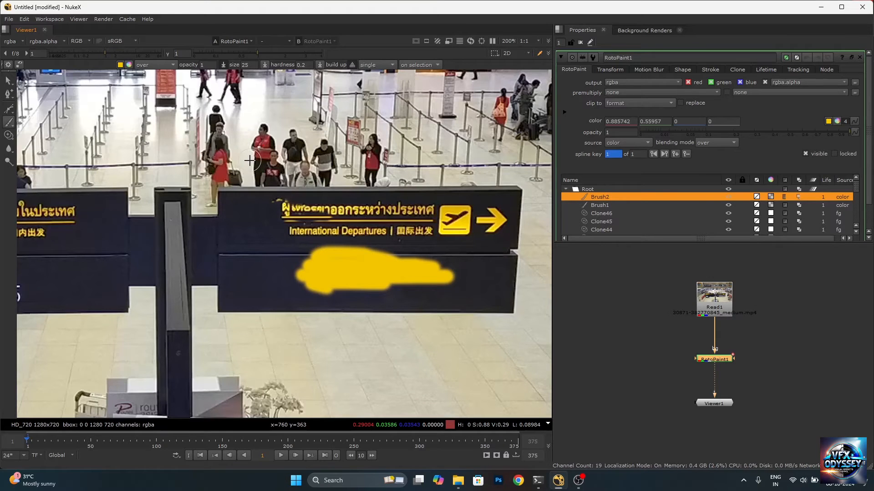
pyautogui.click(129, 66)
pyautogui.moveTo(644, 258); pyautogui.dragTo(646, 262)
pyautogui.moveTo(327, 312); pyautogui.dragTo(404, 331)
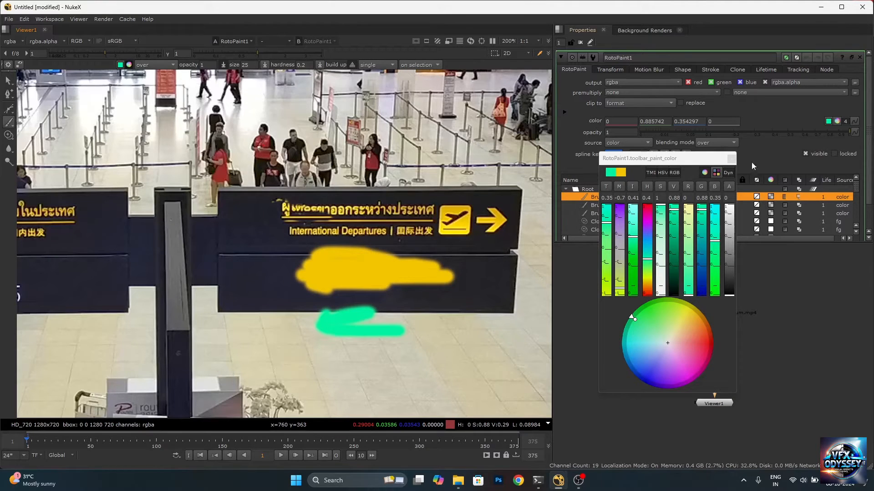
pyautogui.click(731, 158)
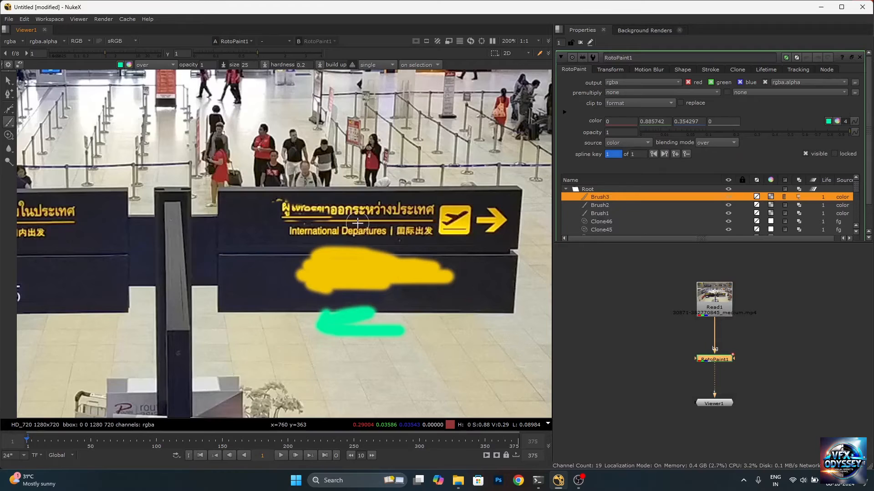
# Switch to the Blur tool and blur the airplane icon on the sign's upper panel
pyautogui.click(9, 149)
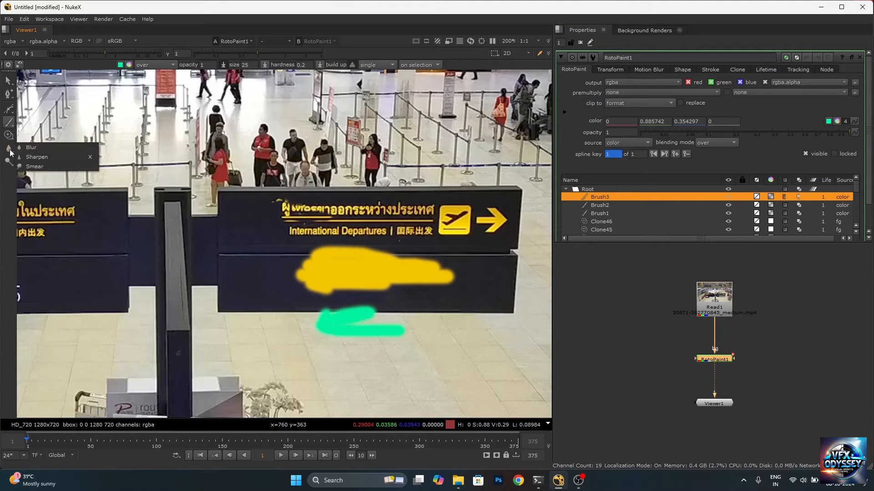
pyautogui.click(33, 149)
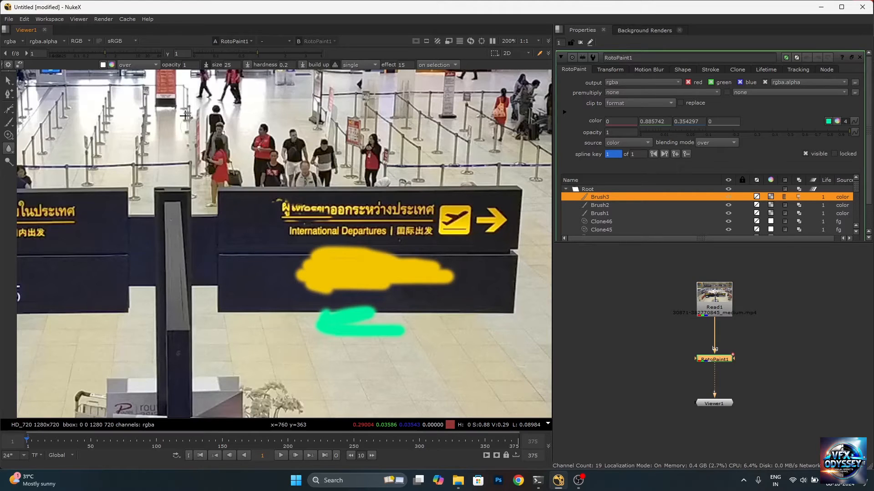
pyautogui.click(191, 64)
pyautogui.moveTo(449, 221)
pyautogui.mouseDown()
pyautogui.moveTo(459, 214)
pyautogui.moveTo(451, 228)
pyautogui.moveTo(469, 229)
pyautogui.mouseUp()
# Set the Blur tool's opacity to 0.1 and softly blur the middle of the upper panel's lettering
pyautogui.click(195, 65)
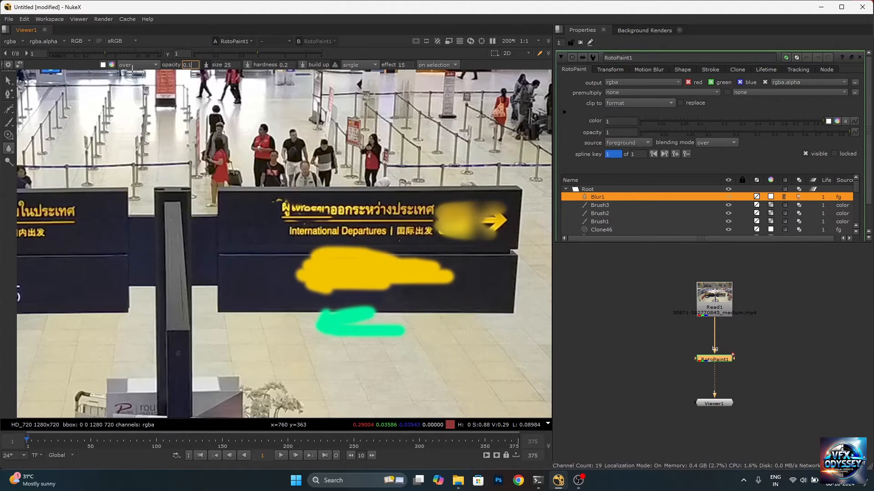
pyautogui.moveTo(318, 203); pyautogui.dragTo(389, 208)
pyautogui.moveTo(386, 208)
pyautogui.mouseDown()
pyautogui.moveTo(351, 203)
pyautogui.moveTo(380, 227)
pyautogui.moveTo(349, 232)
pyautogui.moveTo(385, 237)
pyautogui.moveTo(339, 227)
pyautogui.mouseUp()
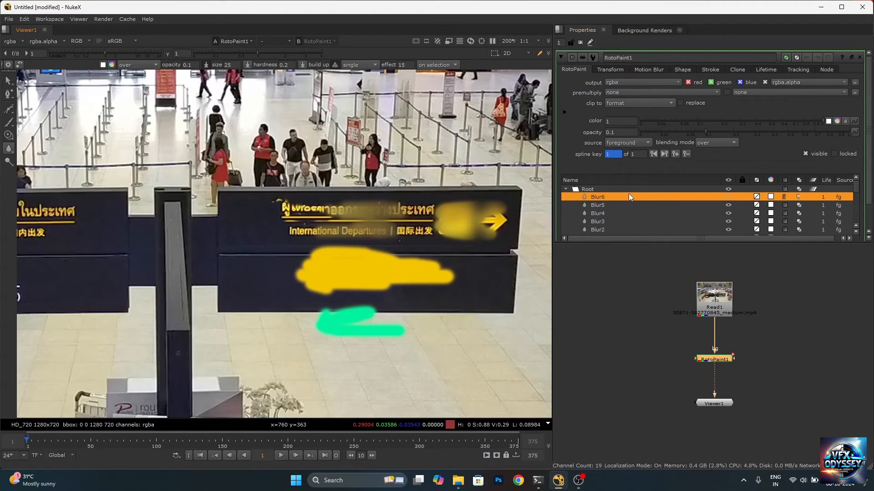
# Experiment with the Blur6 stroke's brush size and hardness in its stroke settings, and set its effect to 0
pyautogui.click(613, 203)
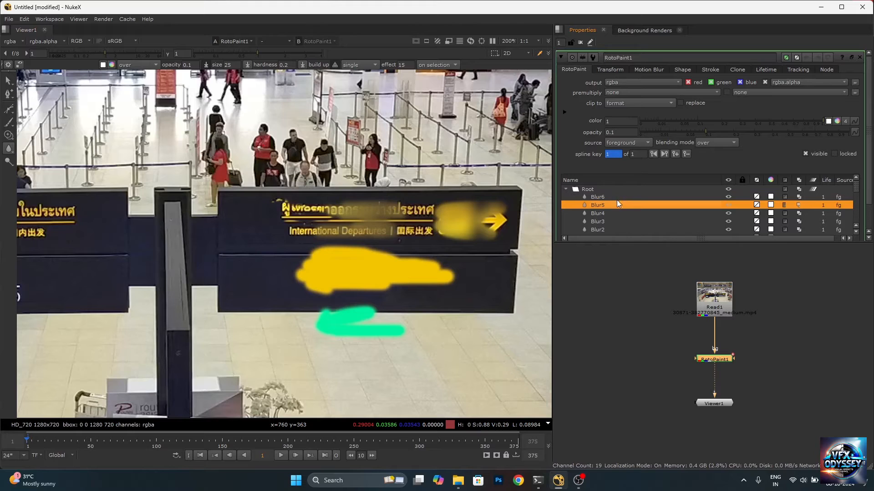
pyautogui.click(616, 198)
pyautogui.click(710, 70)
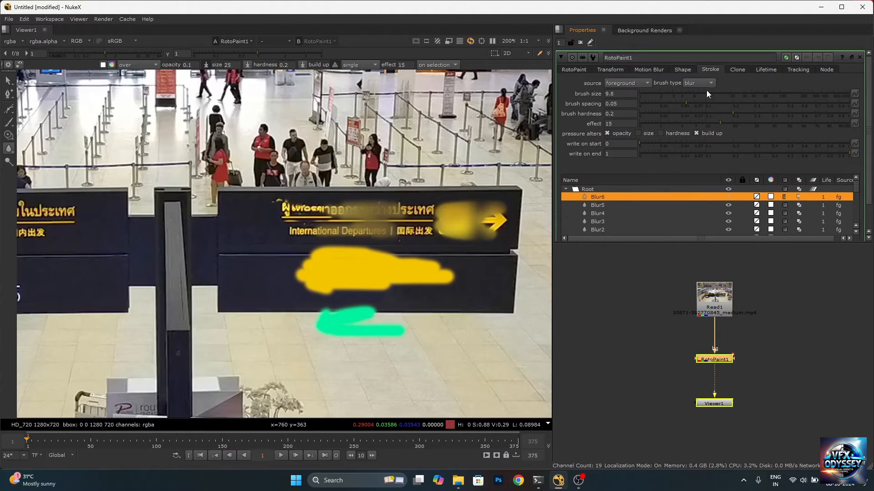
pyautogui.moveTo(725, 91)
pyautogui.mouseDown()
pyautogui.moveTo(818, 90)
pyautogui.moveTo(631, 89)
pyautogui.moveTo(681, 92)
pyautogui.mouseUp()
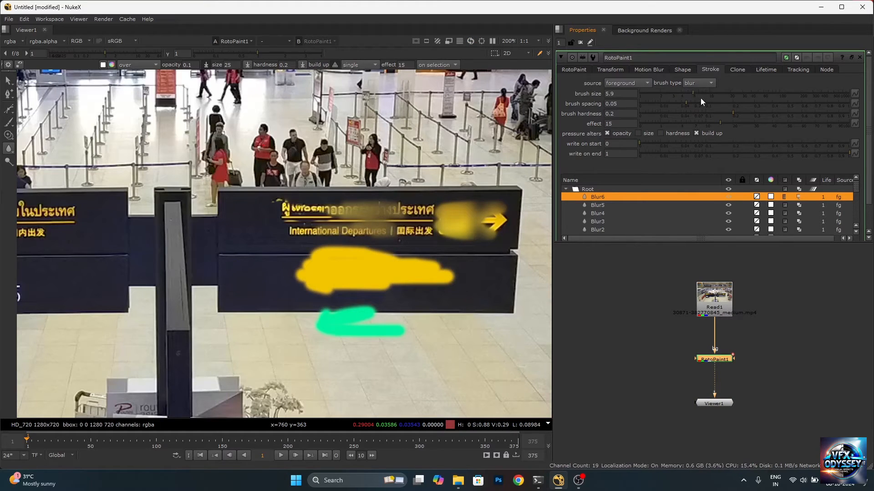
pyautogui.hotkey('ctrl', 'z')
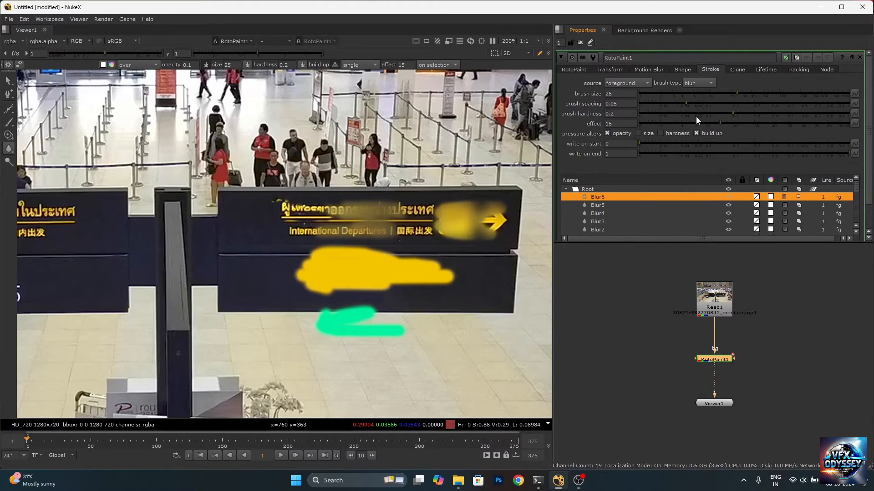
pyautogui.moveTo(732, 112)
pyautogui.mouseDown()
pyautogui.moveTo(690, 110)
pyautogui.moveTo(837, 106)
pyautogui.moveTo(640, 103)
pyautogui.mouseUp()
pyautogui.moveTo(720, 121); pyautogui.dragTo(639, 122)
# Switch to the Sharpen tool and sharpen the Thai heading and the "International Departures" text on the upper panel
pyautogui.rightClick(9, 148)
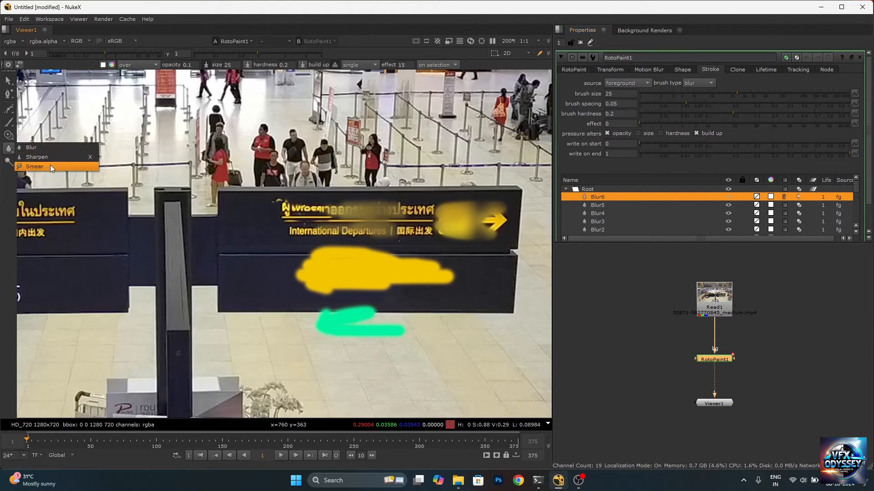
pyautogui.click(50, 158)
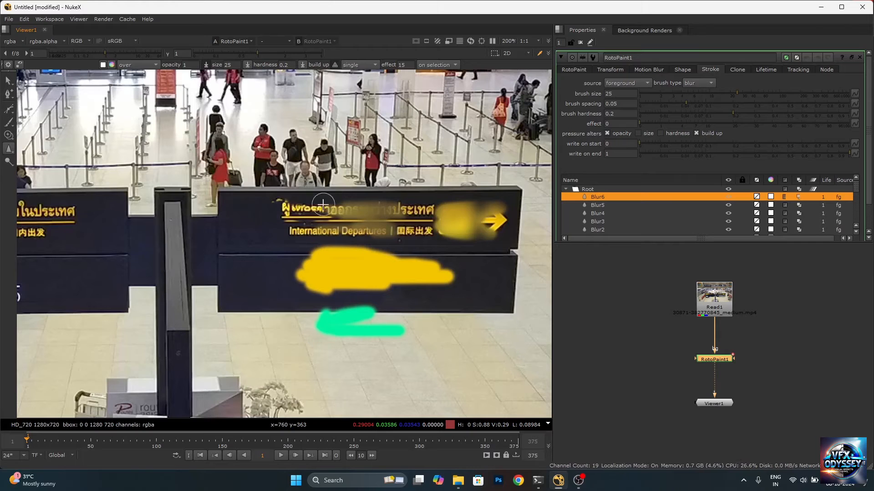
pyautogui.moveTo(322, 214); pyautogui.dragTo(340, 214)
pyautogui.moveTo(354, 223)
pyautogui.mouseDown()
pyautogui.moveTo(377, 222)
pyautogui.moveTo(330, 231)
pyautogui.moveTo(416, 216)
pyautogui.moveTo(285, 227)
pyautogui.moveTo(285, 205)
pyautogui.moveTo(309, 235)
pyautogui.mouseUp()
pyautogui.scroll(1, 330, 243)
pyautogui.scroll(-4, 345, 227)
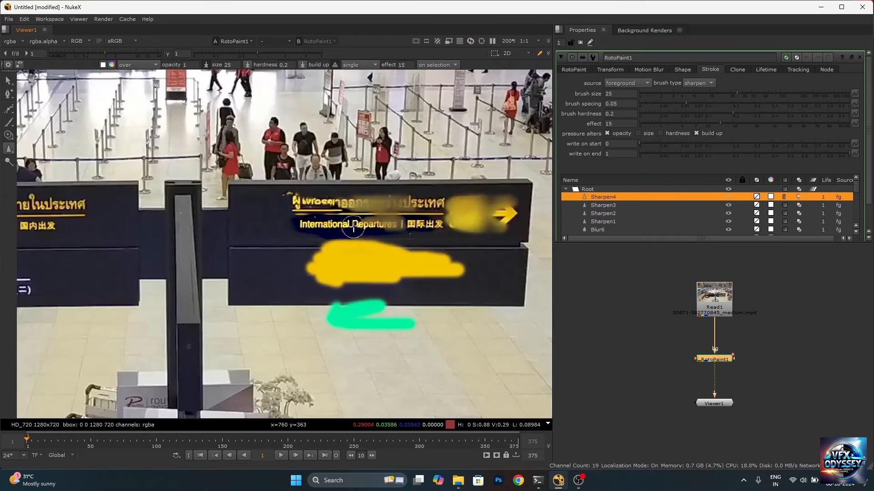
pyautogui.scroll(3, 365, 224)
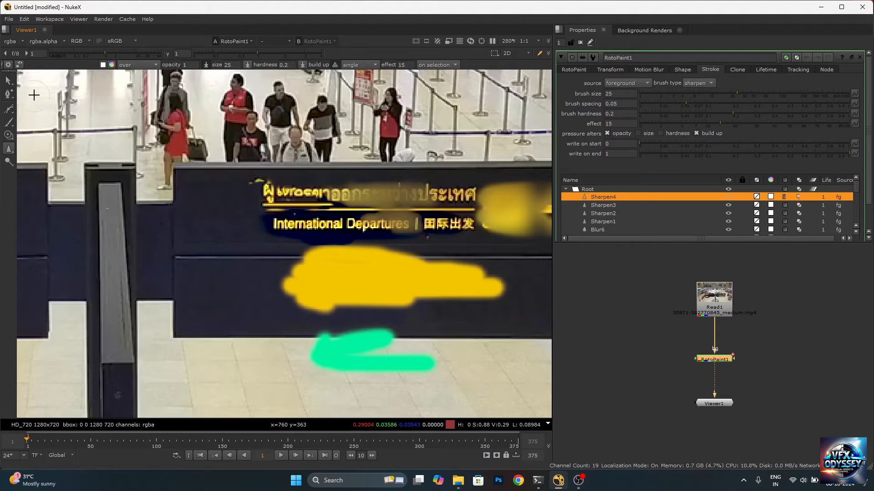
# Switch to the Smear tool and smear the man in the striped shirt standing behind the sign
pyautogui.rightClick(12, 150)
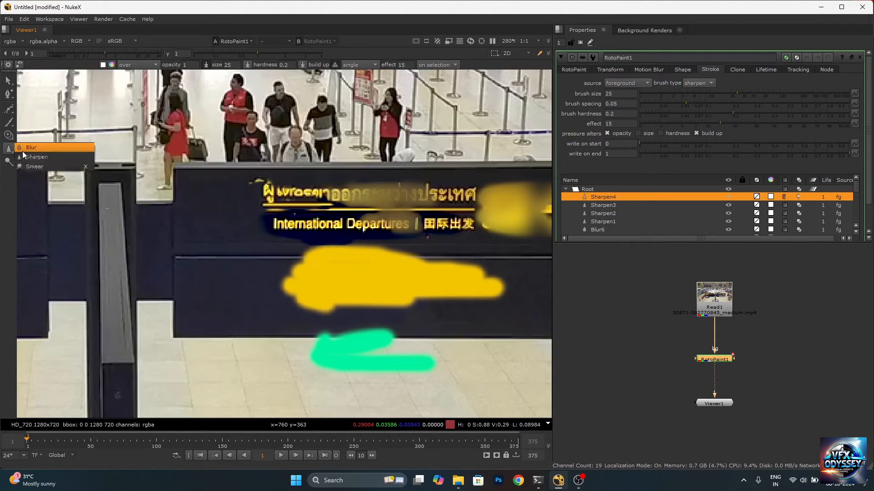
pyautogui.click(55, 164)
pyautogui.scroll(3, 229, 178)
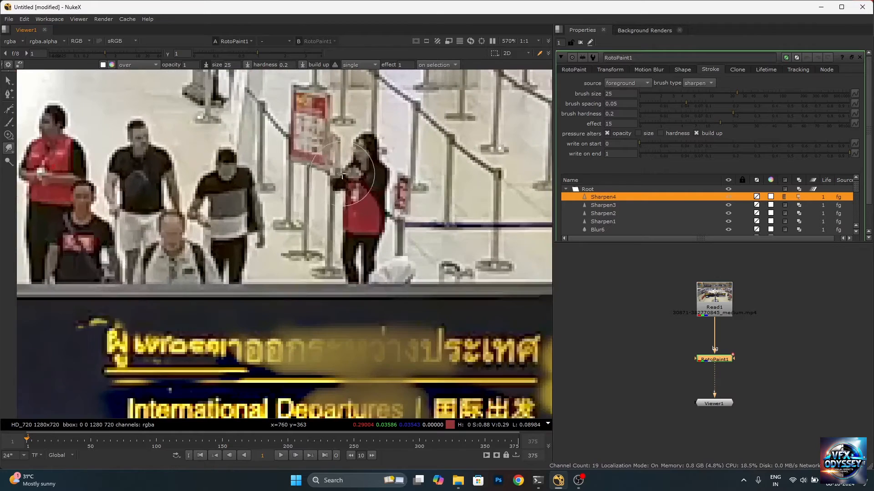
pyautogui.moveTo(238, 176)
pyautogui.mouseDown()
pyautogui.moveTo(258, 180)
pyautogui.moveTo(274, 218)
pyautogui.moveTo(267, 249)
pyautogui.moveTo(252, 254)
pyautogui.mouseUp()
pyautogui.moveTo(224, 160)
pyautogui.mouseDown()
pyautogui.moveTo(224, 146)
pyautogui.moveTo(198, 152)
pyautogui.moveTo(204, 173)
pyautogui.moveTo(197, 189)
pyautogui.moveTo(181, 187)
pyautogui.moveTo(185, 205)
pyautogui.mouseUp()
pyautogui.moveTo(212, 209)
pyautogui.mouseDown()
pyautogui.moveTo(193, 212)
pyautogui.moveTo(194, 234)
pyautogui.mouseUp()
pyautogui.moveTo(214, 246)
pyautogui.mouseDown()
pyautogui.moveTo(192, 257)
pyautogui.moveTo(206, 259)
pyautogui.mouseUp()
pyautogui.moveTo(230, 260)
pyautogui.mouseDown()
pyautogui.moveTo(234, 278)
pyautogui.moveTo(218, 284)
pyautogui.mouseUp()
pyautogui.scroll(-1, 304, 190)
pyautogui.scroll(-4, 306, 193)
pyautogui.scroll(2, 255, 105)
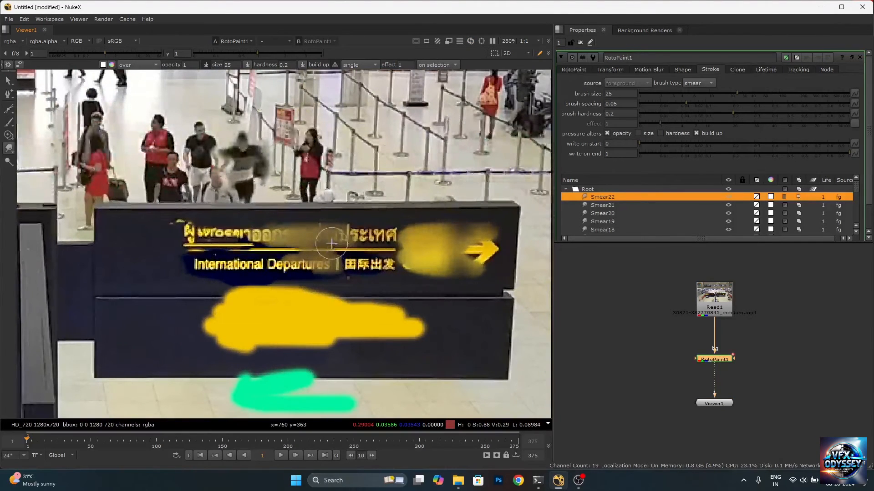
# Switch to the Dodge tool and brighten the floor beside the luggage trolley with overlapping strokes
pyautogui.rightClick(9, 162)
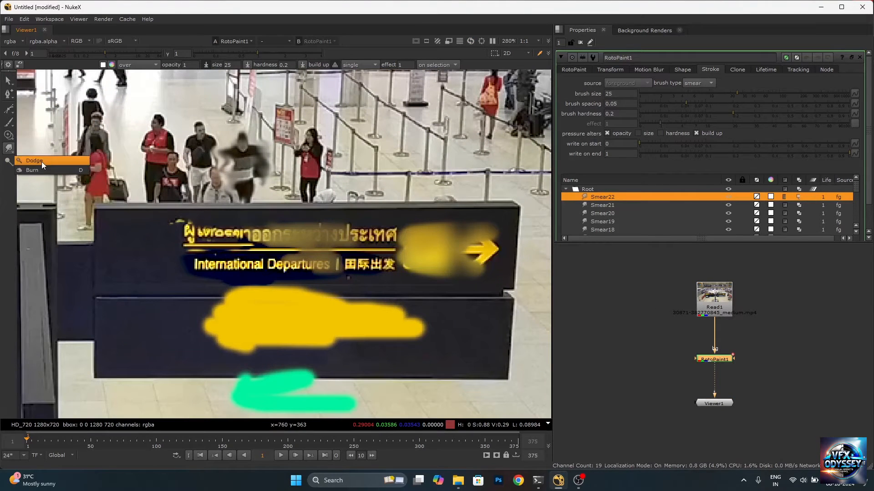
pyautogui.click(45, 161)
pyautogui.scroll(-4, 237, 182)
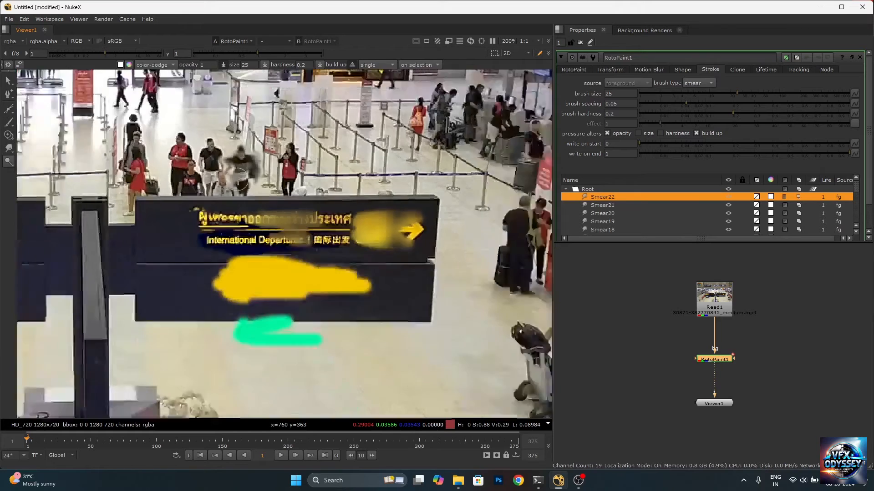
pyautogui.scroll(4, 395, 287)
pyautogui.scroll(3, 400, 234)
pyautogui.moveTo(336, 184)
pyautogui.mouseDown()
pyautogui.moveTo(347, 192)
pyautogui.moveTo(309, 173)
pyautogui.moveTo(218, 200)
pyautogui.moveTo(246, 239)
pyautogui.mouseUp()
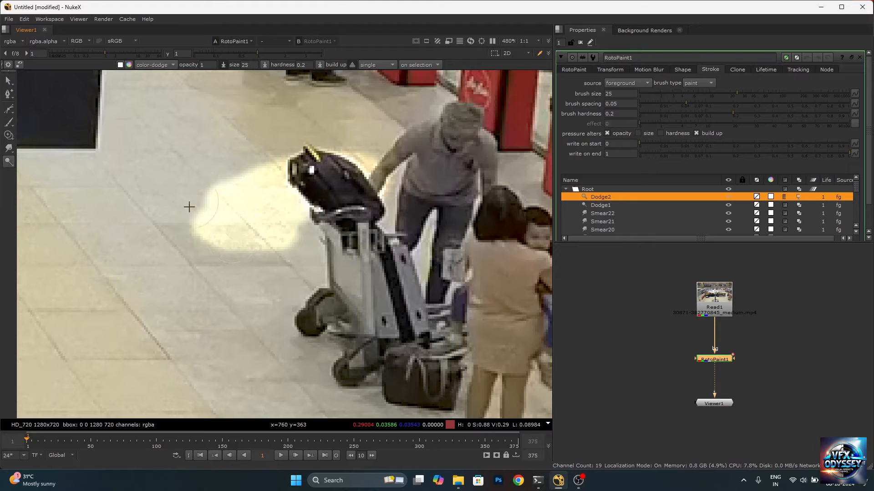
pyautogui.moveTo(190, 205)
pyautogui.mouseDown()
pyautogui.moveTo(177, 222)
pyautogui.moveTo(201, 254)
pyautogui.moveTo(196, 271)
pyautogui.moveTo(219, 273)
pyautogui.mouseUp()
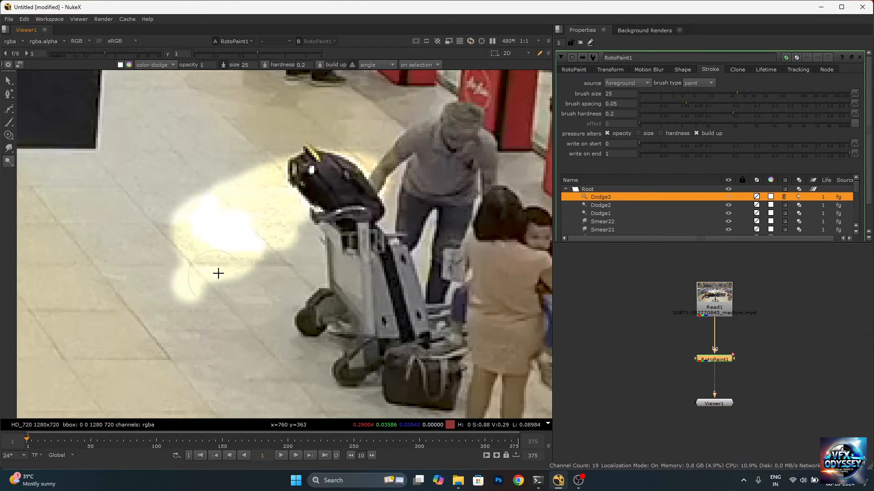
pyautogui.scroll(-5, 219, 273)
# Switch to the Burn tool and darken the edge of the brightened floor area and a patch below it
pyautogui.click(9, 161)
pyautogui.click(36, 171)
pyautogui.scroll(3, 283, 301)
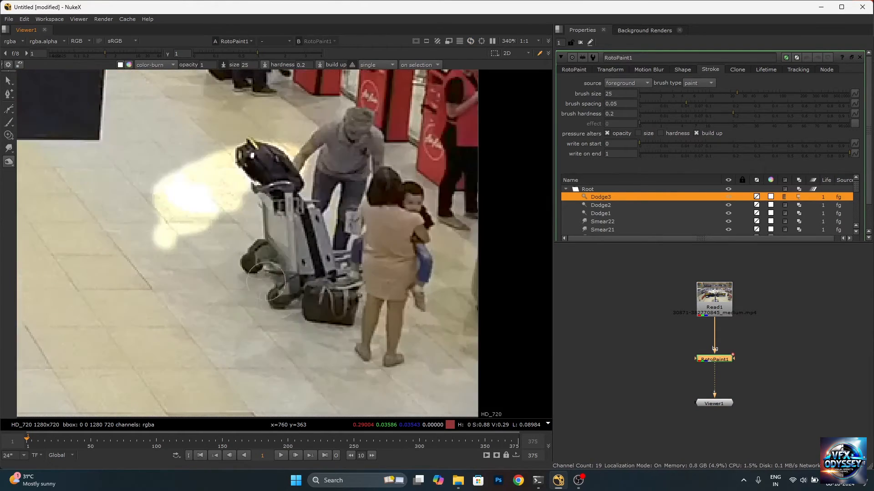
pyautogui.moveTo(195, 221); pyautogui.dragTo(207, 247)
pyautogui.moveTo(175, 278)
pyautogui.mouseDown()
pyautogui.moveTo(227, 273)
pyautogui.moveTo(213, 301)
pyautogui.mouseUp()
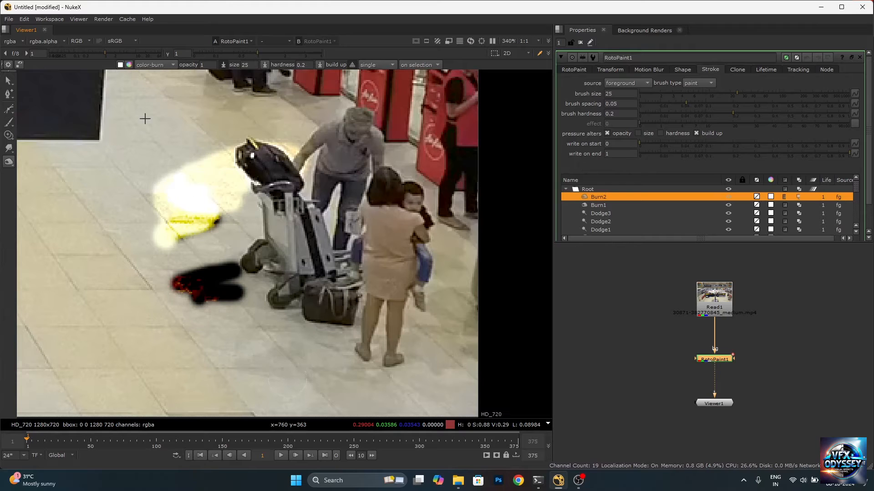
# Set the Burn tool's opacity to 0.01 and build up faint darkening on the floor in front of the luggage trolley
pyautogui.moveTo(209, 65); pyautogui.dragTo(150, 71)
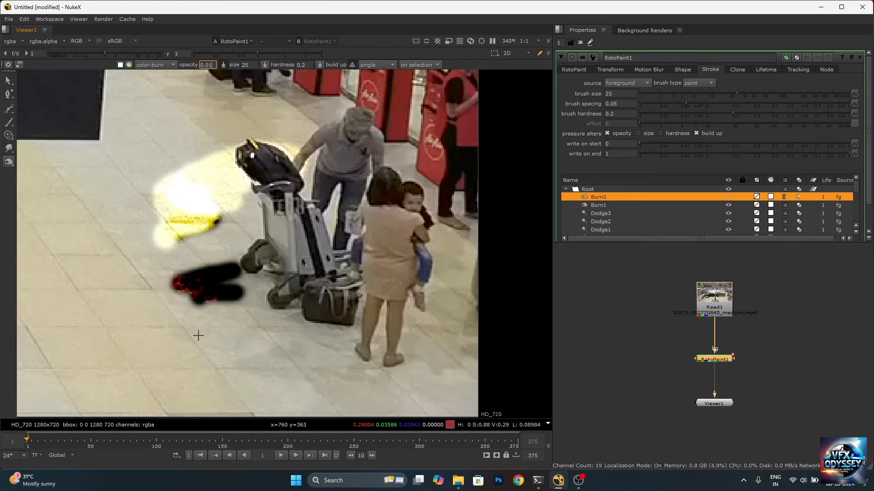
pyautogui.moveTo(199, 335)
pyautogui.mouseDown()
pyautogui.moveTo(273, 299)
pyautogui.moveTo(248, 308)
pyautogui.mouseUp()
pyautogui.moveTo(308, 297)
pyautogui.mouseDown()
pyautogui.moveTo(278, 329)
pyautogui.moveTo(255, 337)
pyautogui.mouseUp()
pyautogui.moveTo(291, 312); pyautogui.dragTo(269, 332)
pyautogui.moveTo(255, 323); pyautogui.dragTo(227, 337)
pyautogui.moveTo(264, 309)
pyautogui.mouseDown()
pyautogui.moveTo(232, 327)
pyautogui.moveTo(246, 323)
pyautogui.mouseUp()
pyautogui.moveTo(294, 311)
pyautogui.mouseDown()
pyautogui.moveTo(212, 333)
pyautogui.moveTo(227, 337)
pyautogui.mouseUp()
pyautogui.moveTo(291, 310); pyautogui.dragTo(245, 330)
pyautogui.moveTo(313, 291); pyautogui.dragTo(246, 330)
pyautogui.moveTo(301, 310); pyautogui.dragTo(236, 336)
pyautogui.moveTo(316, 315); pyautogui.dragTo(213, 350)
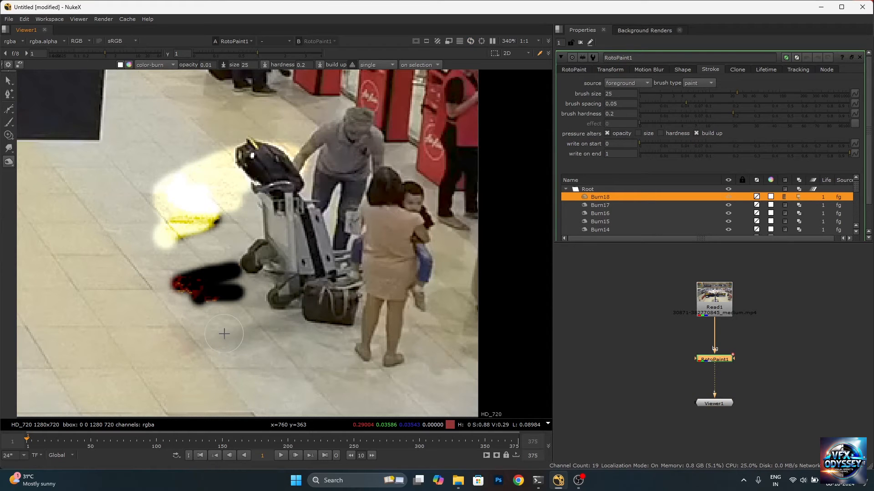
pyautogui.scroll(2, 244, 263)
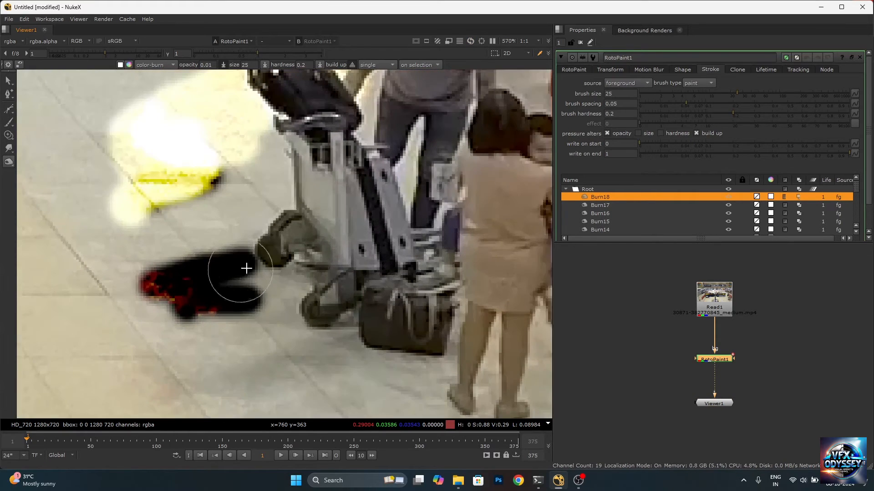
pyautogui.scroll(-4, 225, 273)
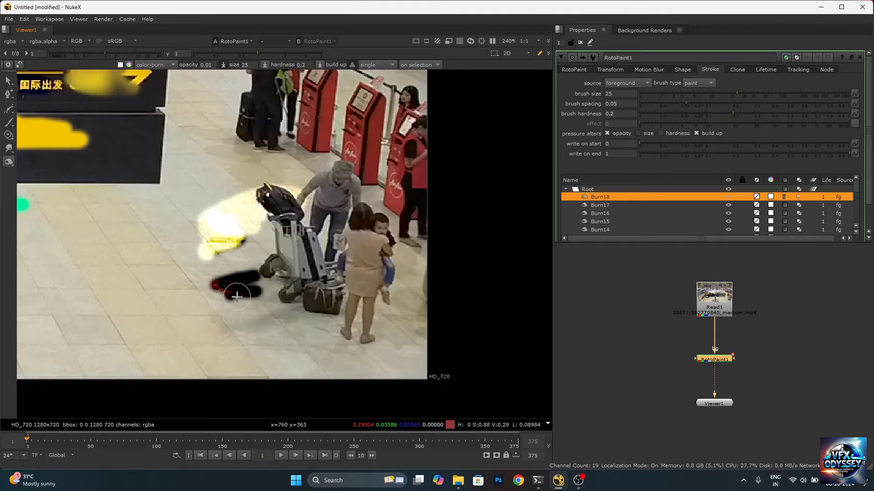
# Delete all paint strokes under Root, from Burn18 down to Clone1, and fit the whole frame in the viewer
pyautogui.scroll(-1, 635, 213)
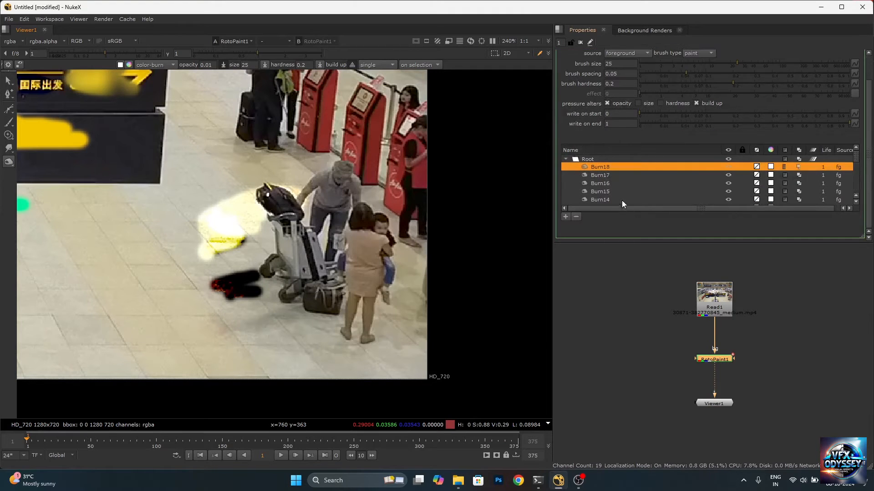
pyautogui.moveTo(857, 160); pyautogui.dragTo(860, 219)
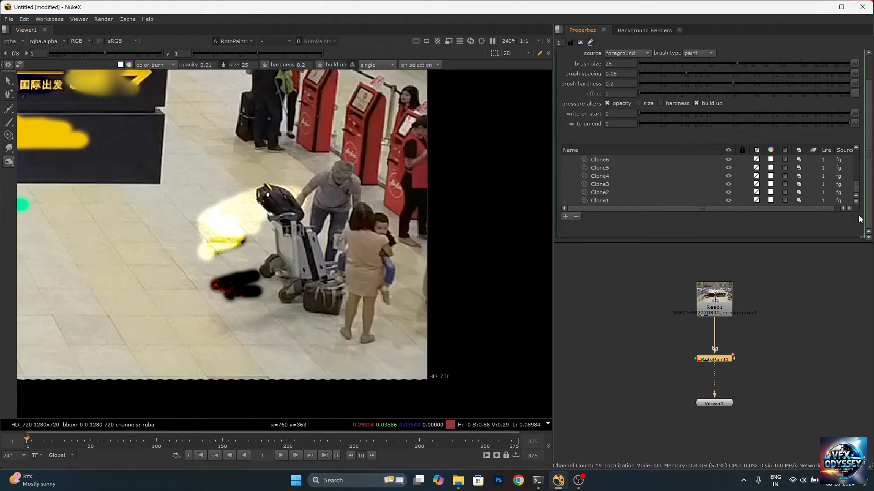
pyautogui.keyDown('shift'); pyautogui.click(613, 199); pyautogui.keyUp('shift')
pyautogui.scroll(6, 624, 190)
pyautogui.press('Delete')
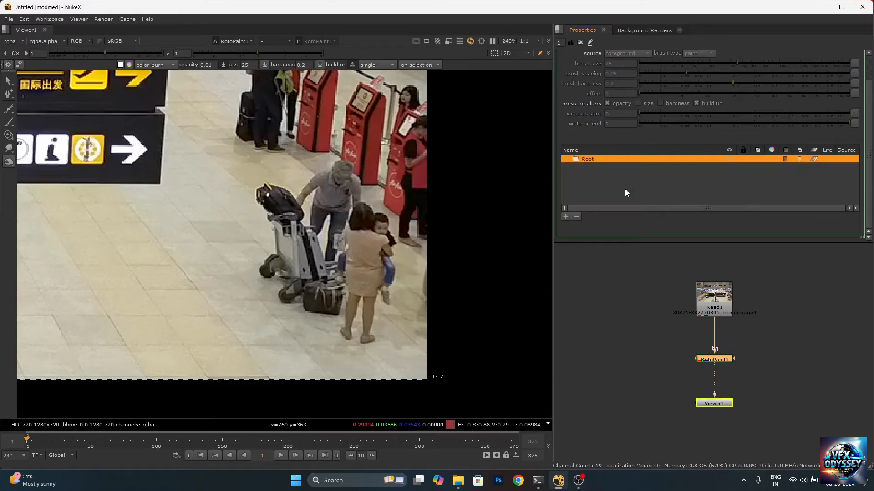
pyautogui.scroll(-4, 314, 243)
pyautogui.press('f')
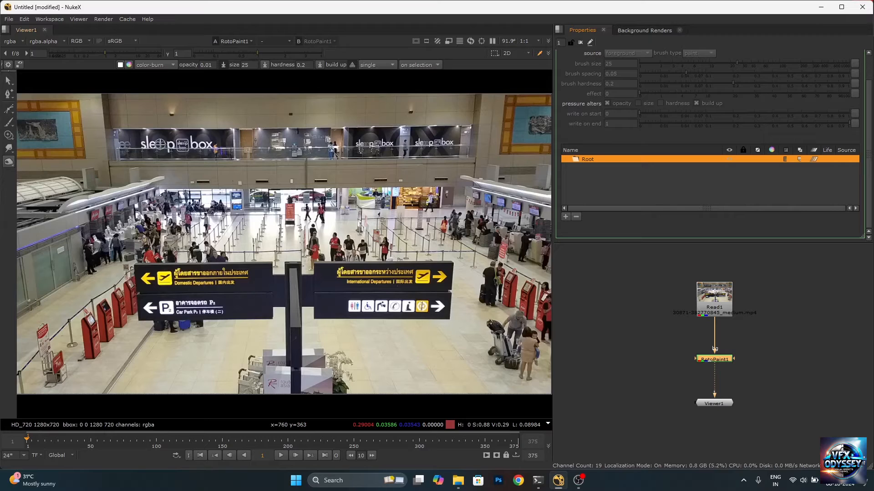
# Switch to the Brush tool, enlarge the brush to size 164, and paint a green blob over the queue area in the hall's centre
pyautogui.click(11, 122)
pyautogui.click(12, 123)
pyautogui.click(28, 122)
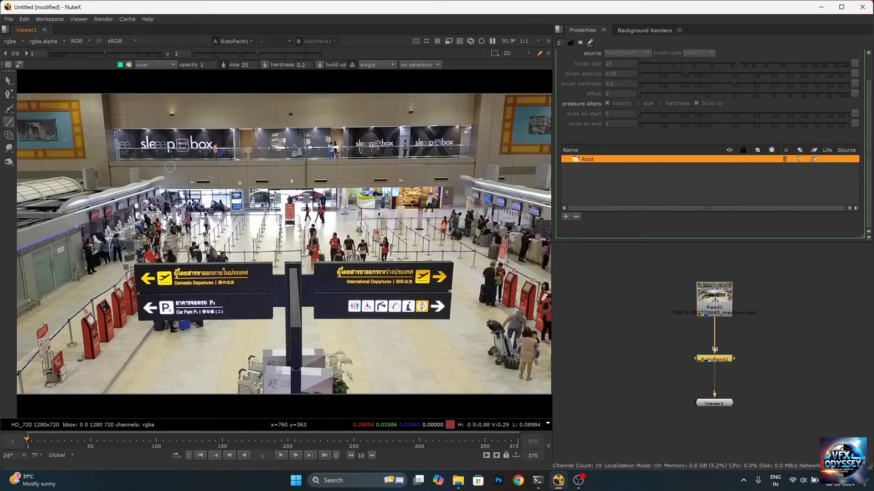
pyautogui.rightClick(293, 219)
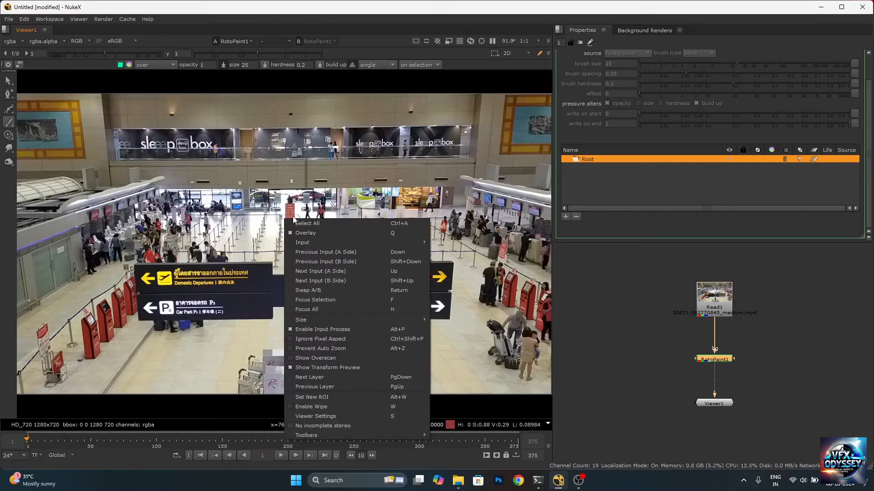
pyautogui.click(335, 199)
pyautogui.rightClick(317, 225)
pyautogui.click(357, 213)
pyautogui.moveTo(327, 218)
pyautogui.keyDown('shift'); pyautogui.mouseDown()
pyautogui.moveTo(370, 200)
pyautogui.moveTo(358, 207)
pyautogui.mouseUp(); pyautogui.keyUp('shift')
pyautogui.moveTo(294, 241); pyautogui.dragTo(282, 258)
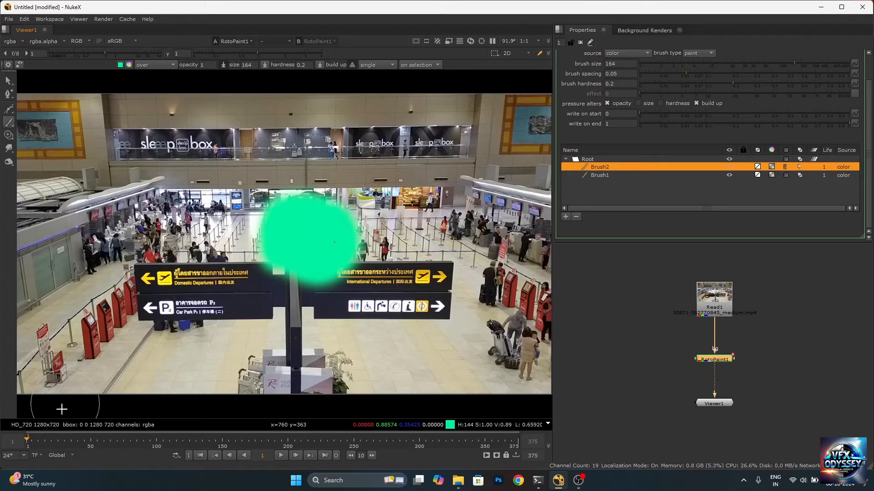
# Scrub between the first frames to check how long the green stroke lasts, and open the stroke lifetime options
pyautogui.click(25, 445)
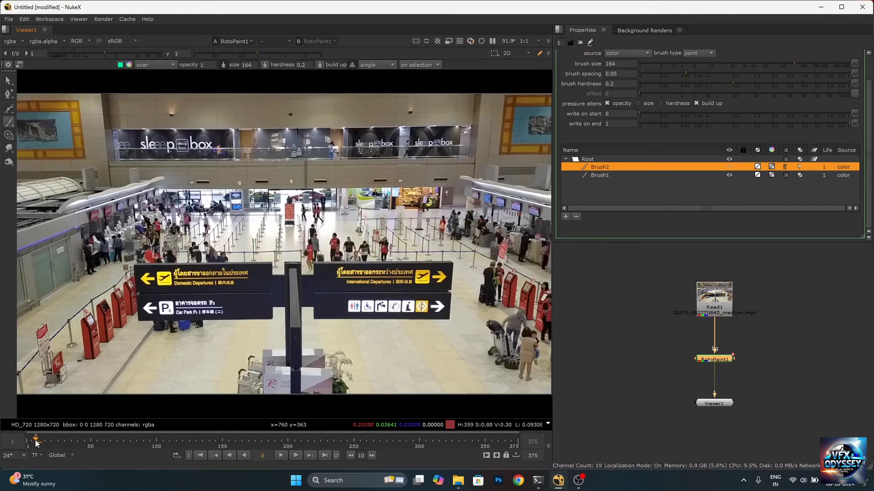
pyautogui.moveTo(28, 443); pyautogui.dragTo(26, 445)
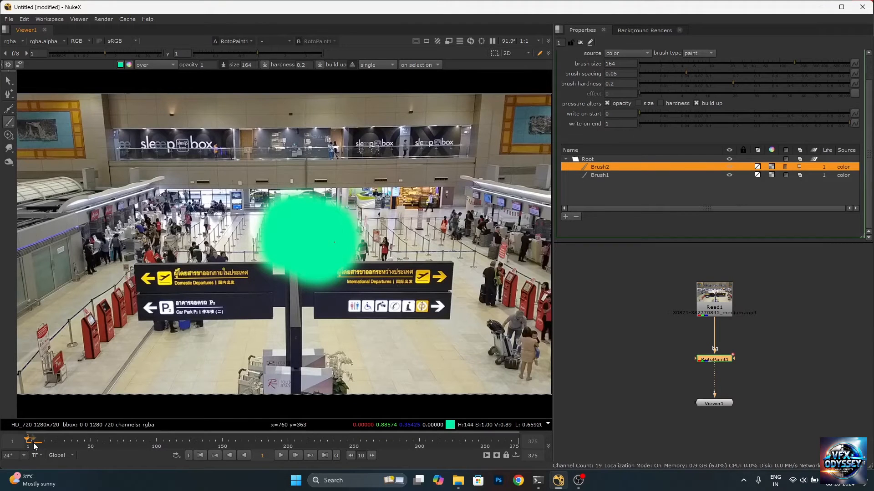
pyautogui.click(378, 65)
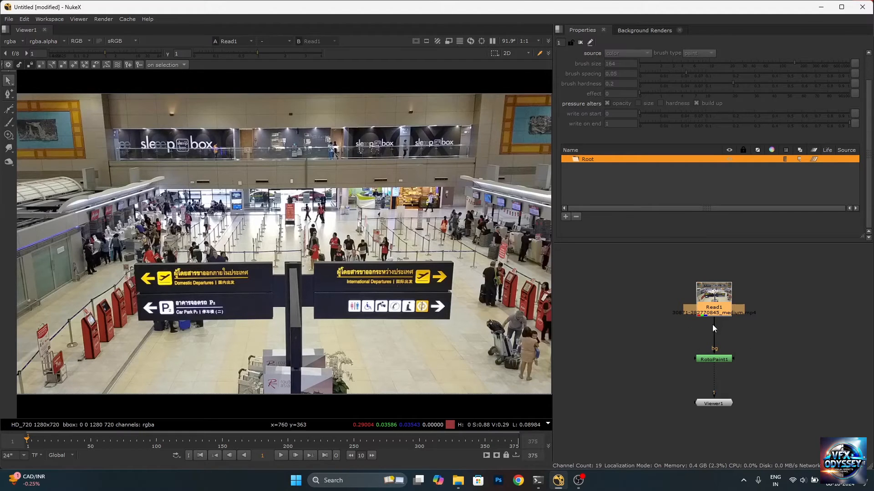
# Connect RotoPaint1's bg1 input to Read1, routing the connection beside the nodes through two dots
pyautogui.moveTo(736, 359); pyautogui.dragTo(773, 353)
pyautogui.moveTo(692, 359); pyautogui.dragTo(656, 347)
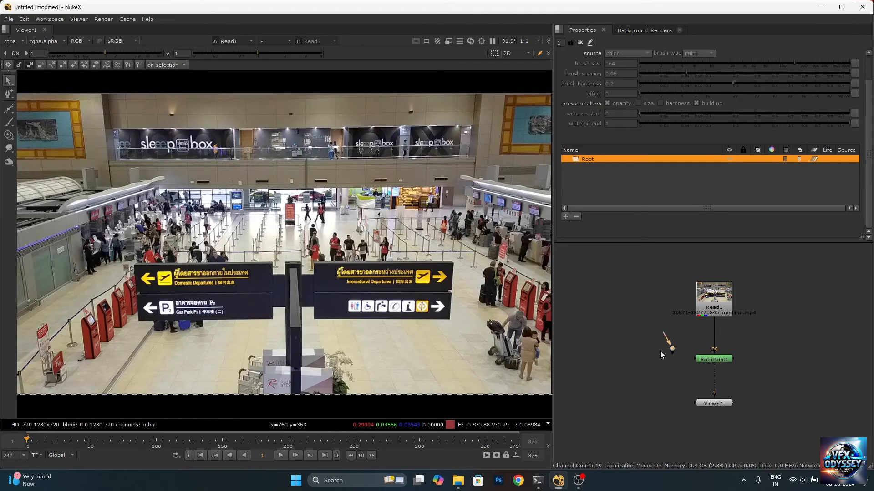
pyautogui.moveTo(694, 359); pyautogui.dragTo(657, 331)
pyautogui.moveTo(694, 359); pyautogui.dragTo(642, 300)
# Switch to the Clone tool with fg as the paint source
pyautogui.click(9, 136)
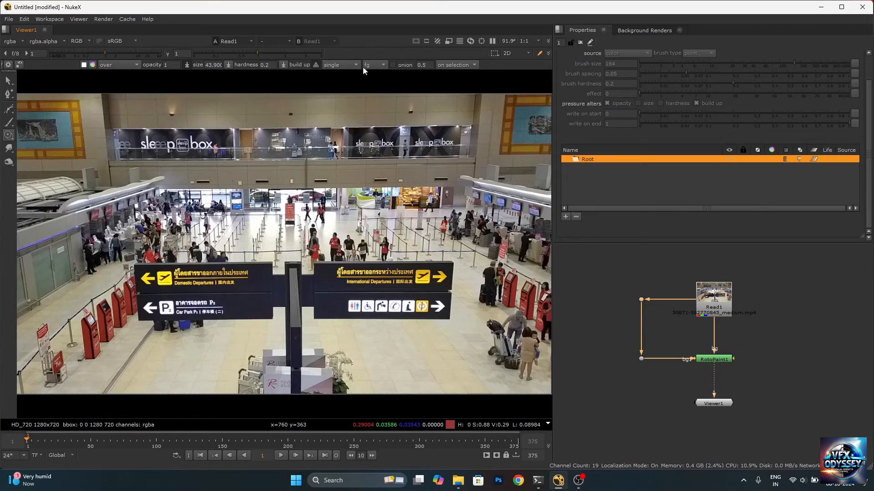
pyautogui.click(382, 65)
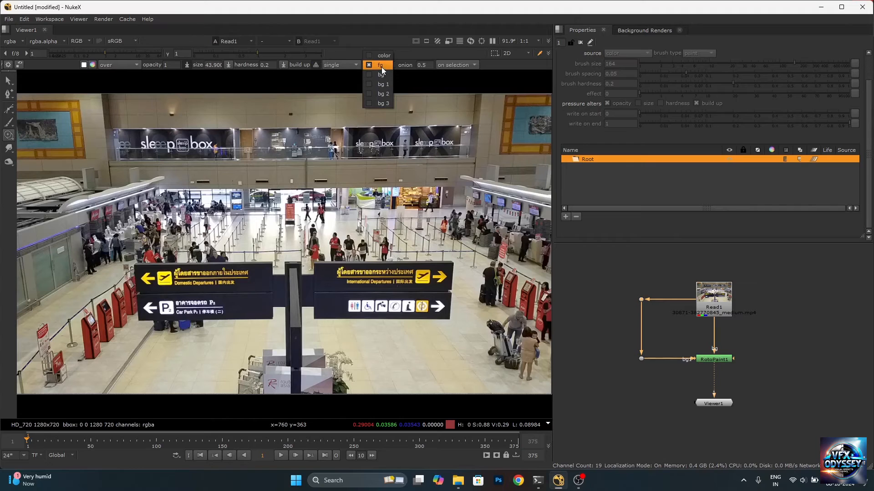
pyautogui.click(381, 67)
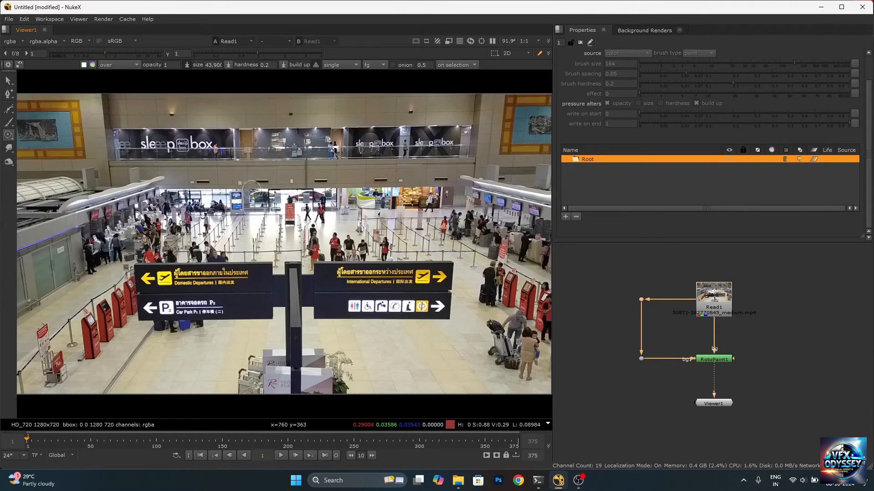
# Enlarge the Clone brush to about 128.9, try a test stroke near the red standing sign, and undo it
pyautogui.scroll(4, 308, 211)
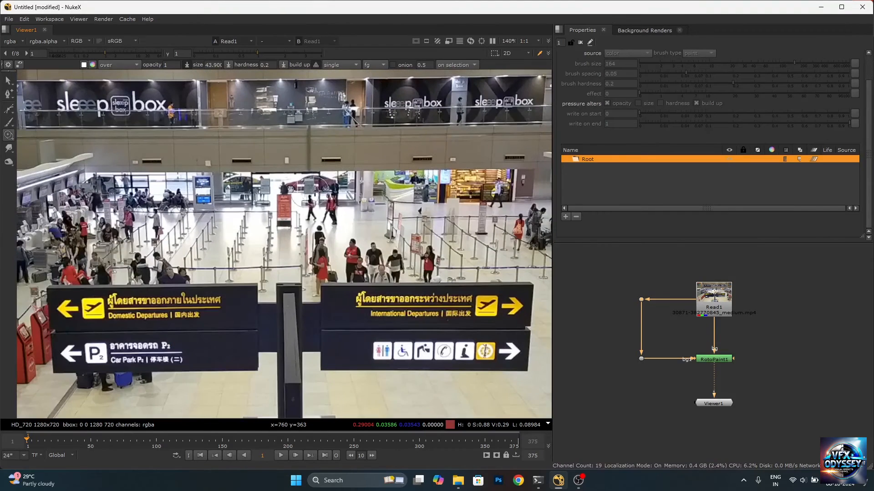
pyautogui.rightClick(311, 191)
pyautogui.click(316, 185)
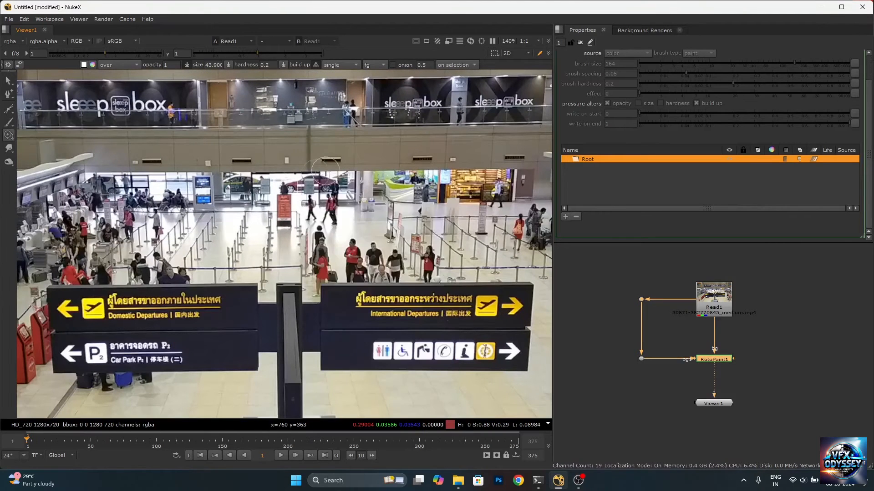
pyautogui.rightClick(321, 199)
pyautogui.click(343, 184)
pyautogui.keyDown('shift'); pyautogui.moveTo(332, 189); pyautogui.dragTo(361, 188); pyautogui.keyUp('shift')
pyautogui.moveTo(327, 171)
pyautogui.mouseDown()
pyautogui.moveTo(330, 161)
pyautogui.moveTo(344, 176)
pyautogui.mouseUp()
pyautogui.hotkey('ctrl', 'z')
# Clone part of the Domestic Departures sign onto the crowd directly above it, using the fg source
pyautogui.scroll(-3, 319, 195)
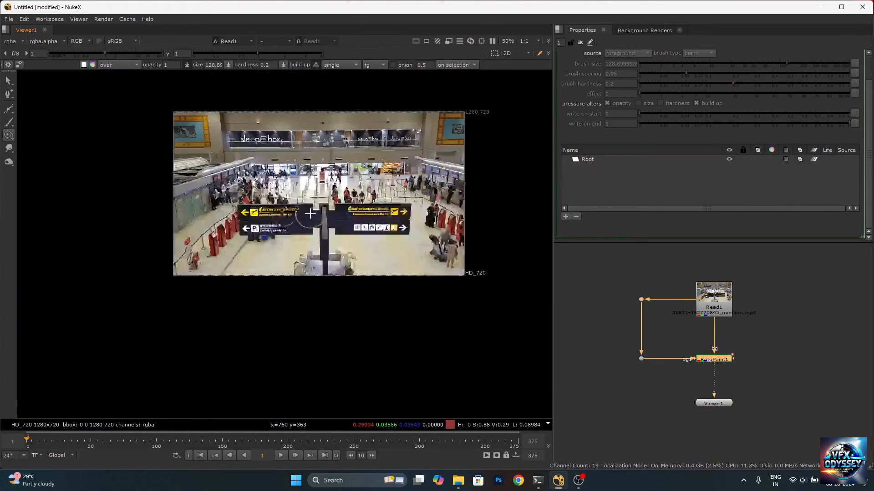
pyautogui.scroll(3, 296, 220)
pyautogui.moveTo(229, 218)
pyautogui.keyDown('ctrl'); pyautogui.mouseDown()
pyautogui.moveTo(227, 136)
pyautogui.moveTo(197, 143)
pyautogui.moveTo(204, 124)
pyautogui.moveTo(191, 139)
pyautogui.mouseUp(); pyautogui.keyUp('ctrl')
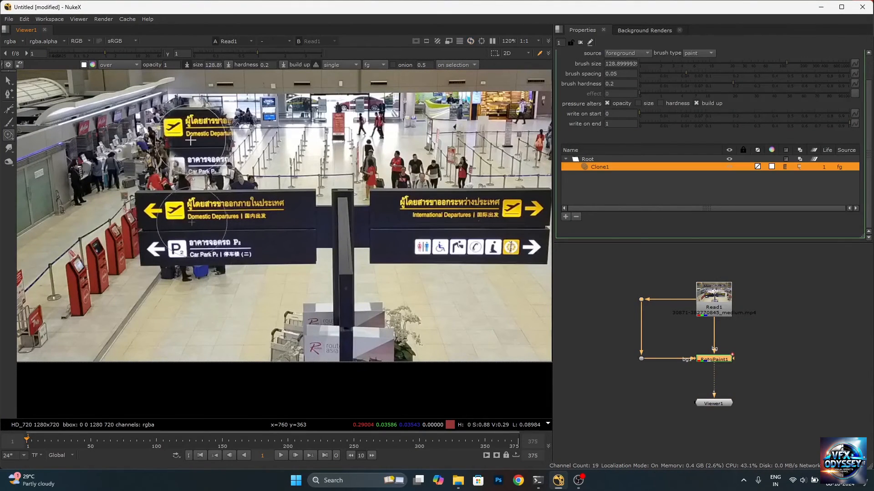
pyautogui.scroll(-5, 201, 166)
pyautogui.scroll(3, 223, 149)
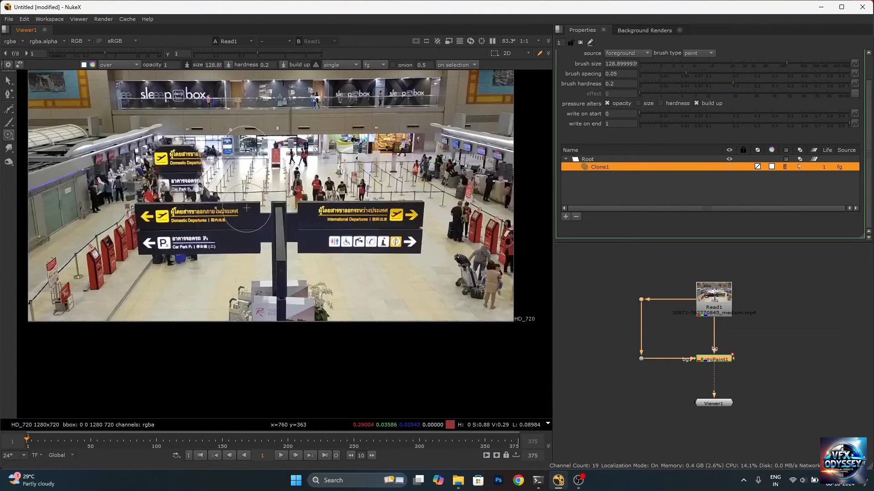
pyautogui.scroll(1, 256, 268)
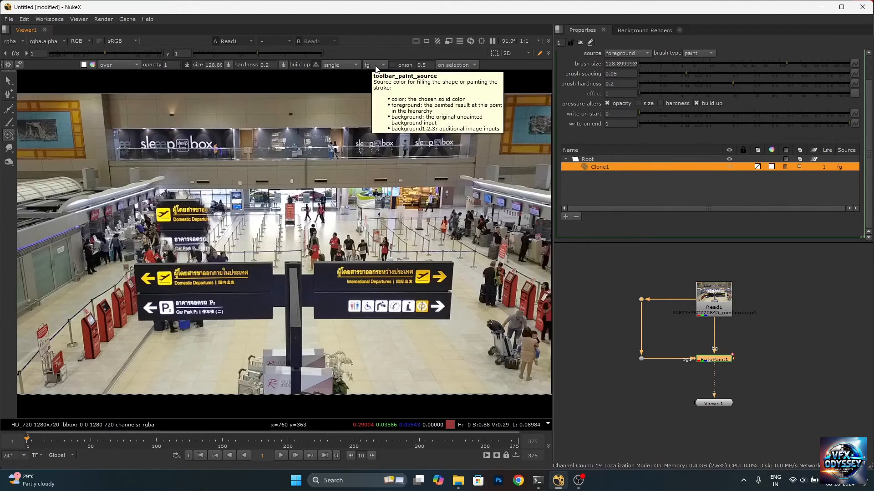
# Set the clone source to bg and clone the blank end of the Domestic Departures sign onto the queue area above it
pyautogui.click(373, 64)
pyautogui.click(380, 75)
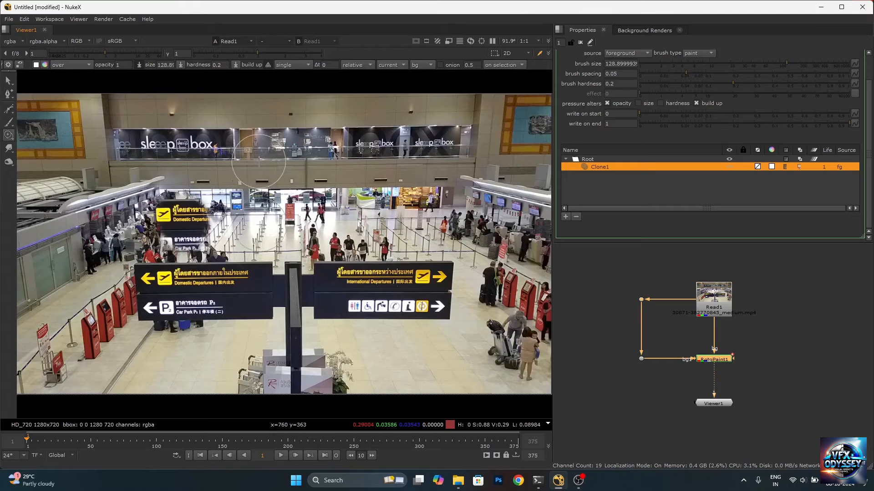
pyautogui.scroll(2, 253, 225)
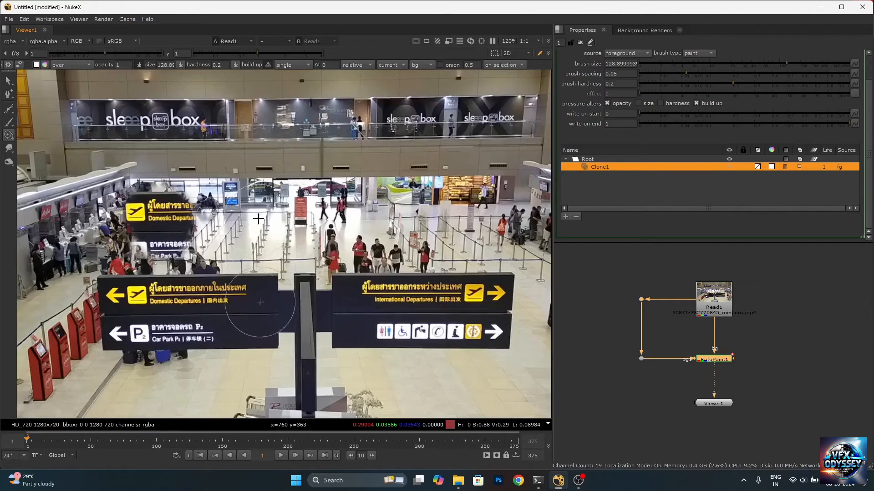
pyautogui.moveTo(259, 299)
pyautogui.mouseDown()
pyautogui.moveTo(259, 309)
pyautogui.moveTo(248, 289)
pyautogui.mouseUp()
pyautogui.moveTo(249, 207); pyautogui.dragTo(260, 220)
pyautogui.moveTo(279, 223); pyautogui.dragTo(282, 212, button='middle')
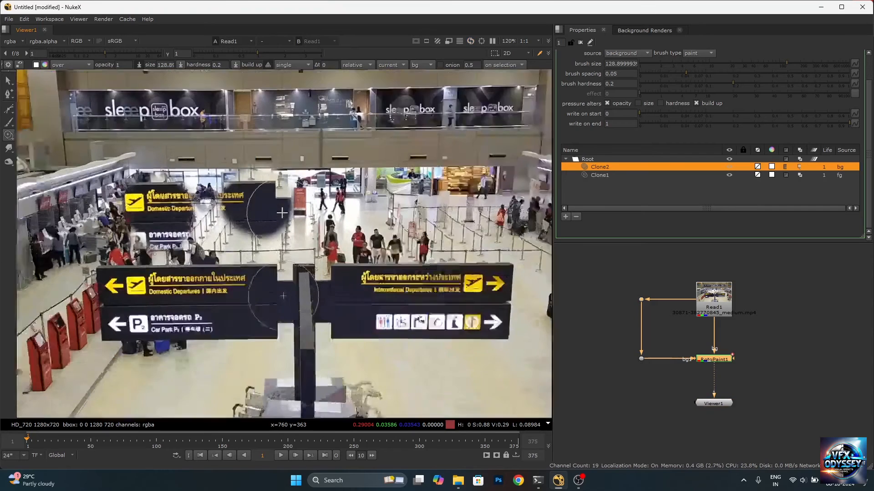
pyautogui.scroll(1, 283, 212)
pyautogui.moveTo(255, 208); pyautogui.dragTo(262, 209)
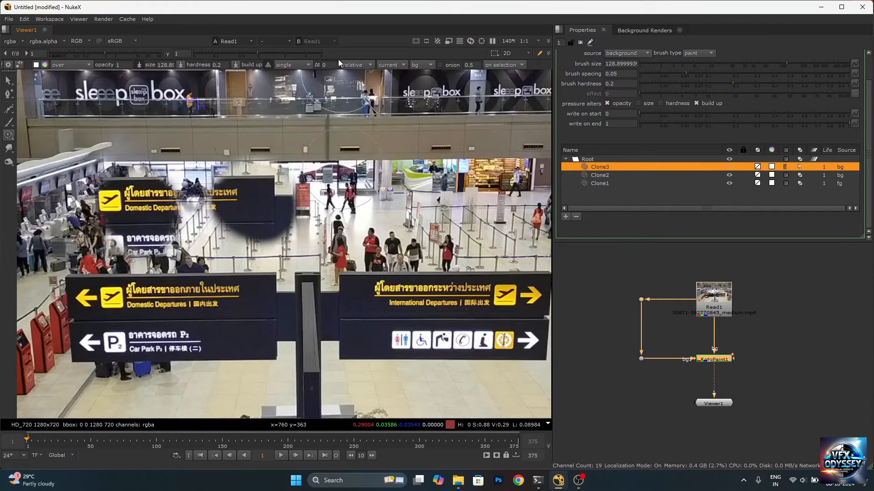
# Set the clone source to bg 1 and clone part of the International Departures sign onto the people above it
pyautogui.click(423, 65)
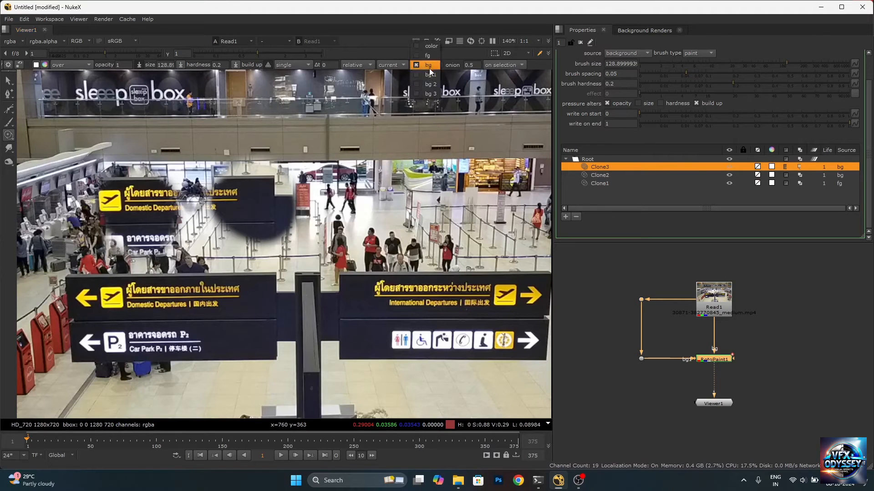
pyautogui.click(430, 77)
pyautogui.scroll(-2, 381, 290)
pyautogui.scroll(2, 380, 218)
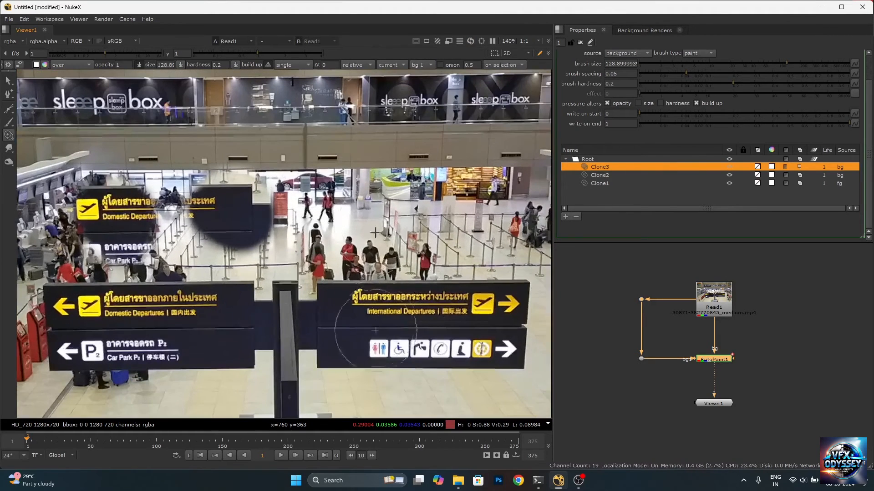
pyautogui.moveTo(376, 228)
pyautogui.mouseDown()
pyautogui.moveTo(374, 202)
pyautogui.moveTo(394, 218)
pyautogui.moveTo(386, 203)
pyautogui.mouseUp()
pyautogui.scroll(-2, 393, 200)
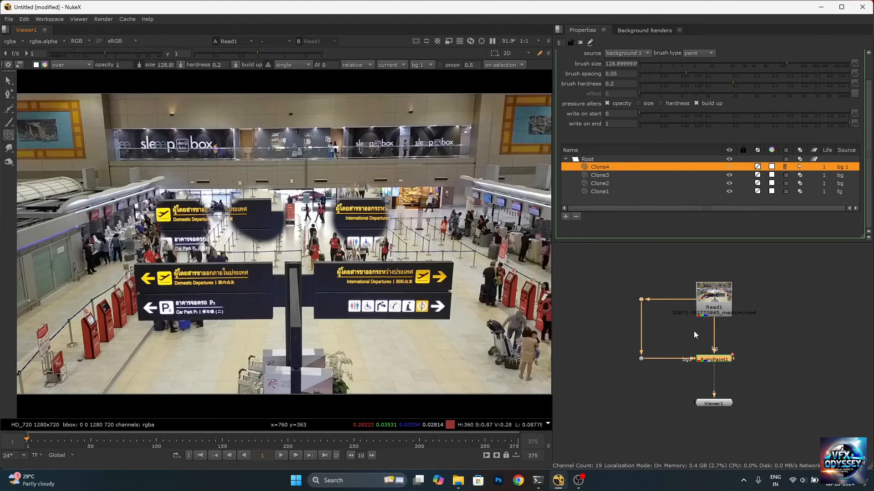
# Add a Blur node and insert it between the two dots on RotoPaint1's bg1 connection
pyautogui.click(662, 335)
pyautogui.press('Tab')
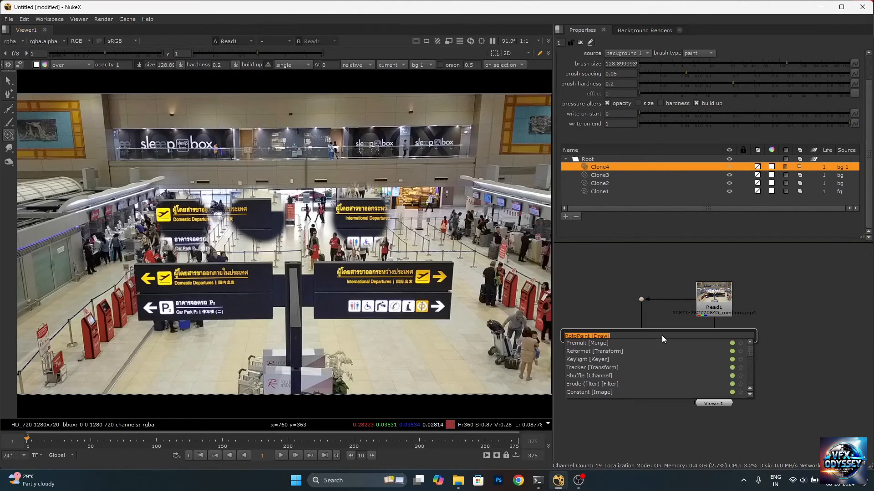
pyautogui.write('blu')
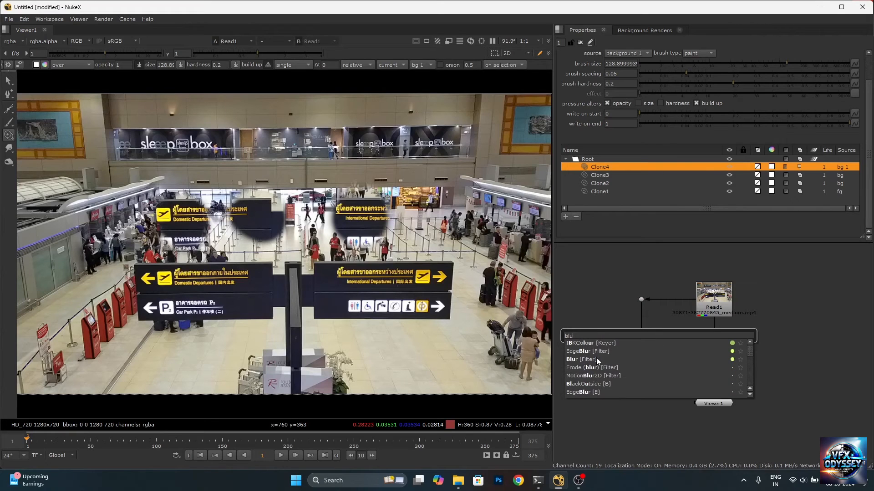
pyautogui.click(596, 359)
pyautogui.moveTo(655, 332); pyautogui.dragTo(651, 331)
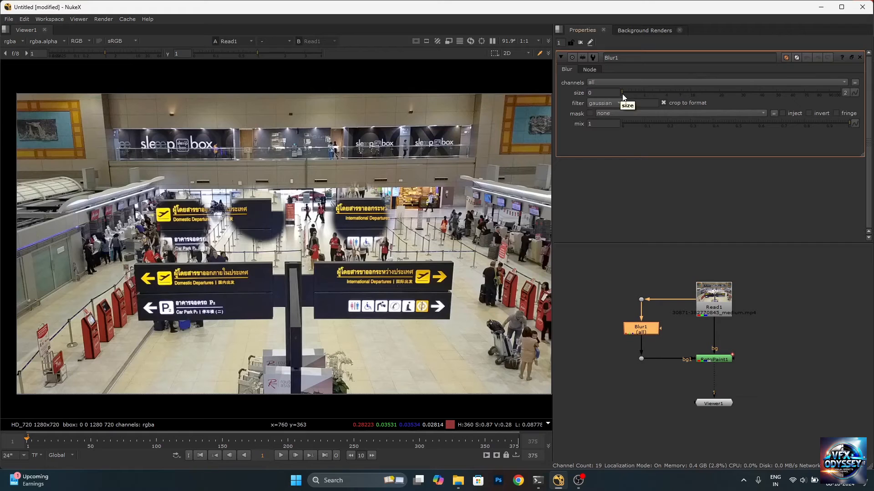
# Set Blur1's size to 26 and move the node from the bg1 branch to the bg connection between Read1 and RotoPaint1
pyautogui.moveTo(625, 93); pyautogui.dragTo(733, 92)
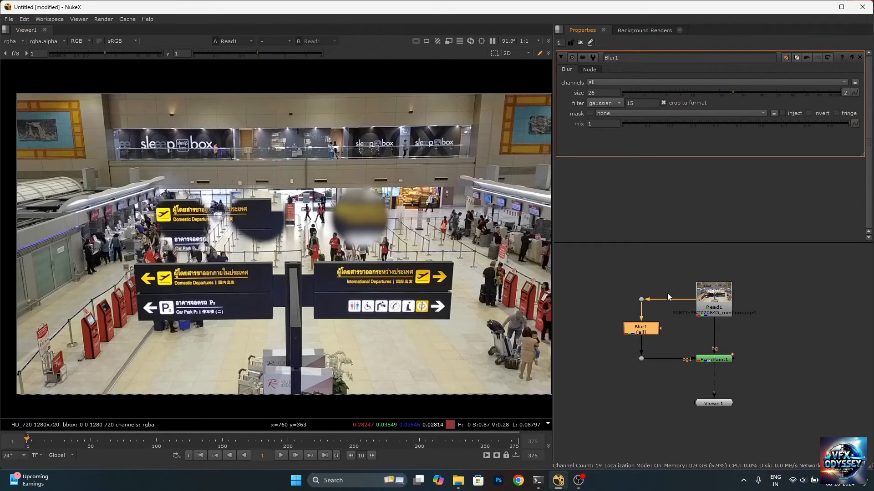
pyautogui.scroll(2, 651, 327)
pyautogui.moveTo(649, 326); pyautogui.dragTo(734, 344)
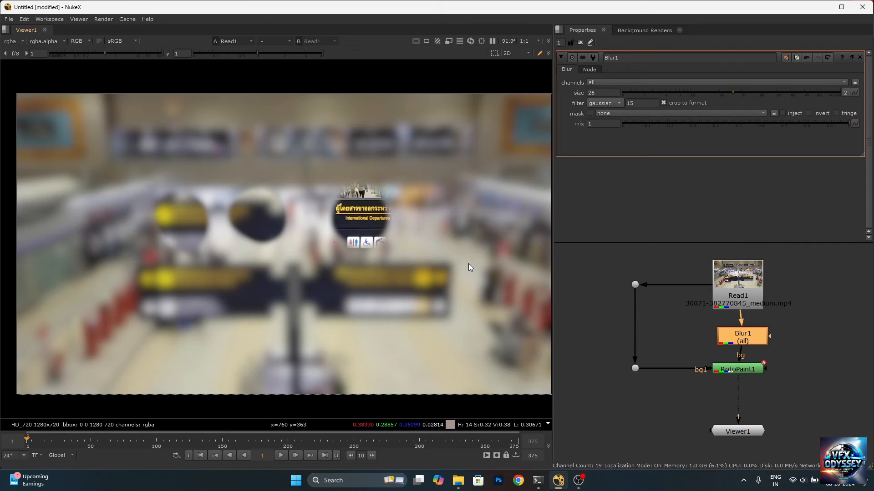
# Add a dot below the bg1 branch, connect RotoPaint1's bg2 input to it, and feed the dot from the bg1 dot
pyautogui.scroll(3, 720, 386)
pyautogui.scroll(2, 701, 350)
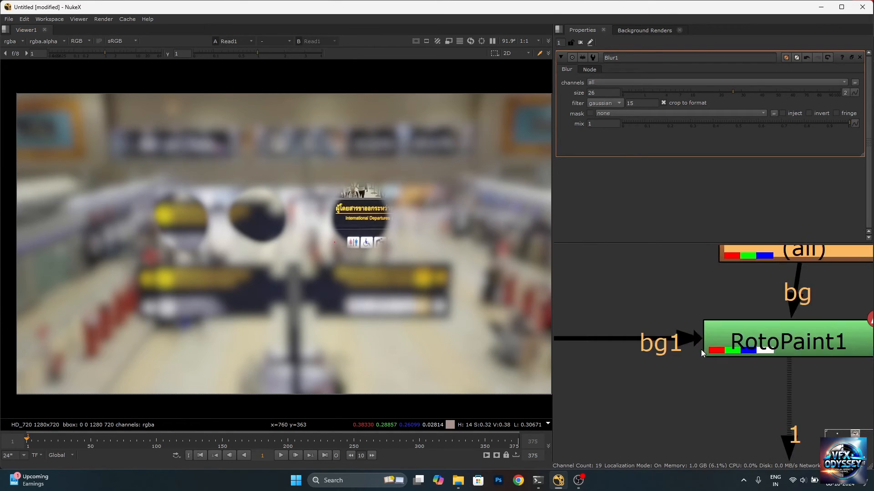
pyautogui.moveTo(749, 349); pyautogui.dragTo(607, 420)
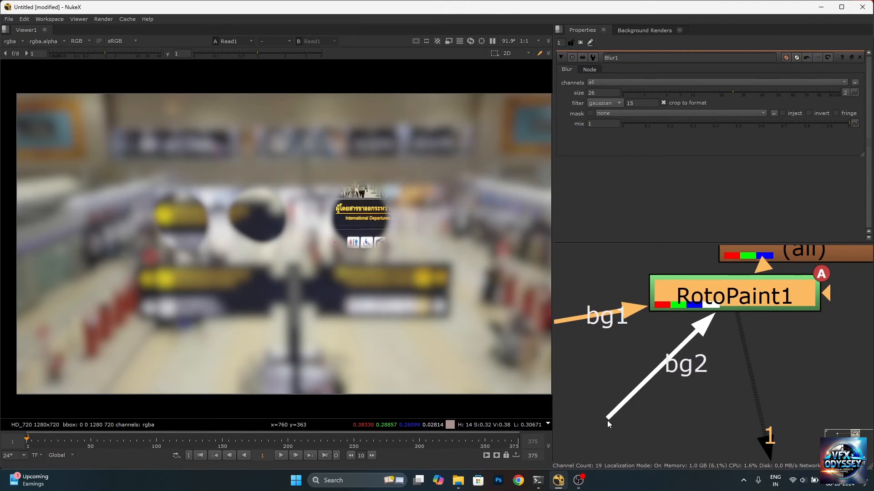
pyautogui.scroll(-3, 690, 321)
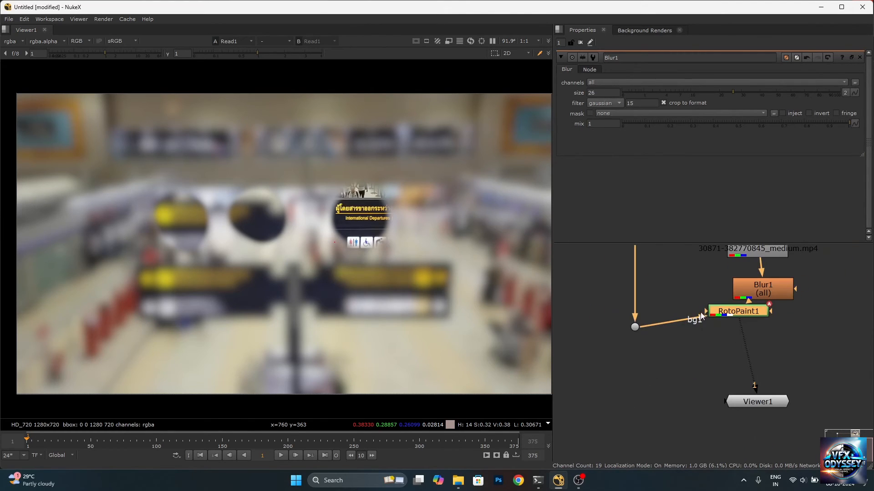
pyautogui.moveTo(700, 312); pyautogui.dragTo(643, 380)
pyautogui.click(625, 397)
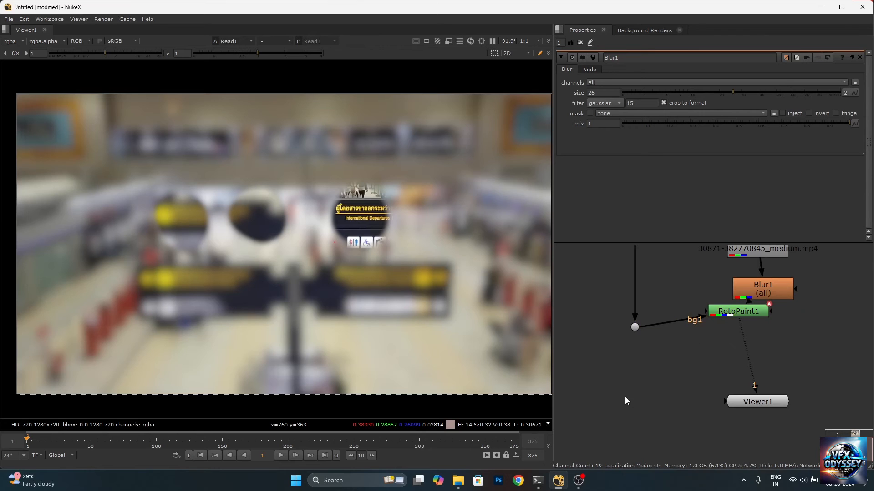
pyautogui.press('.')
pyautogui.scroll(3, 699, 315)
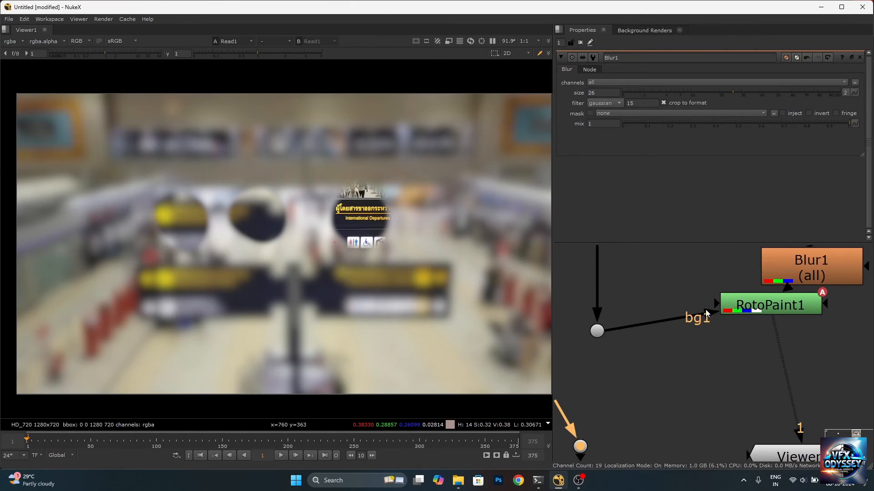
pyautogui.moveTo(713, 302); pyautogui.dragTo(580, 448)
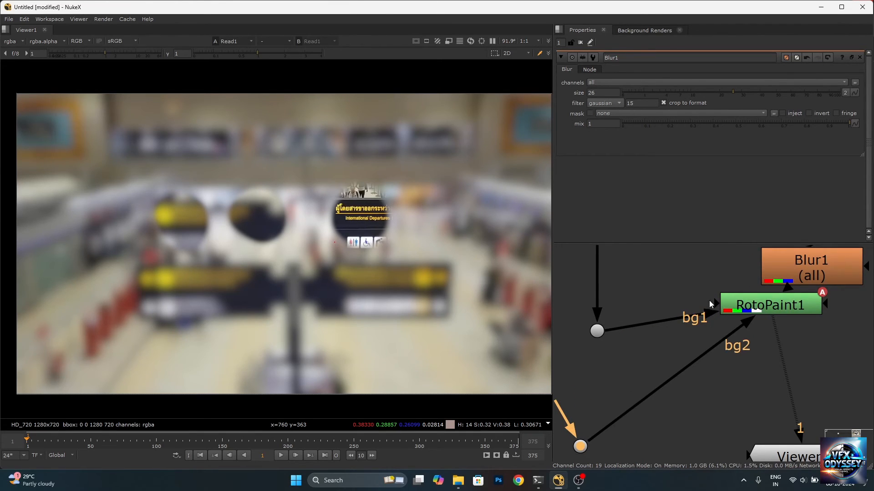
pyautogui.scroll(-2, 687, 346)
pyautogui.moveTo(600, 394); pyautogui.dragTo(627, 337)
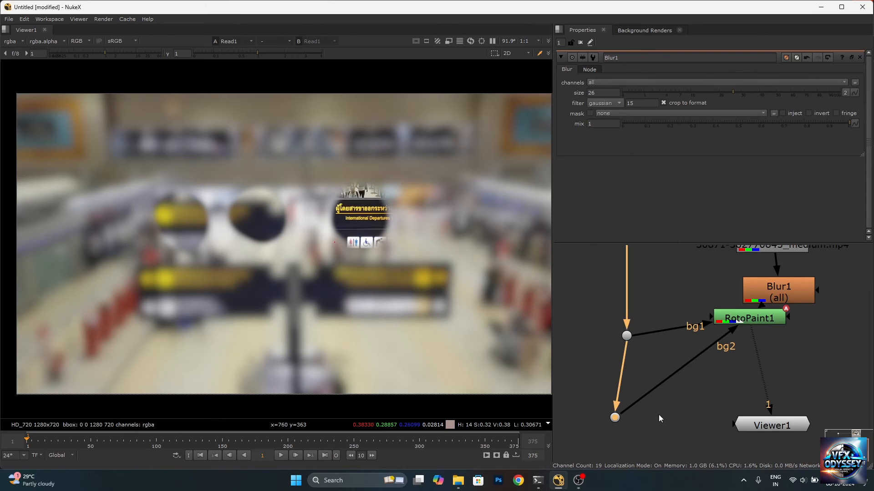
# Add another dot beside the bg2 dot and connect RotoPaint1's bg3 input to it
pyautogui.click(659, 412)
pyautogui.press('.')
pyautogui.moveTo(712, 321); pyautogui.dragTo(661, 413)
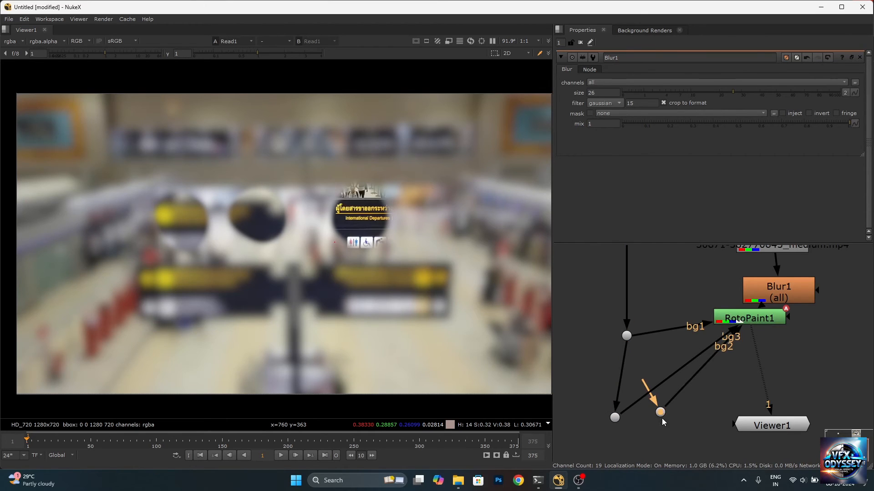
pyautogui.scroll(-3, 662, 404)
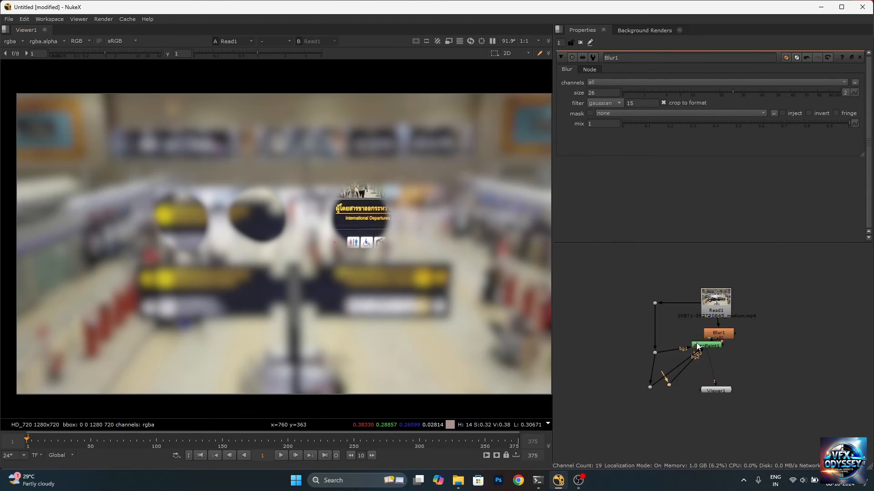
# Delete the Blur1 node, reopen RotoPaint1's properties and show the clone source options including bg 3
pyautogui.scroll(3, 696, 347)
pyautogui.click(723, 346)
pyautogui.click(730, 334)
pyautogui.press('Delete')
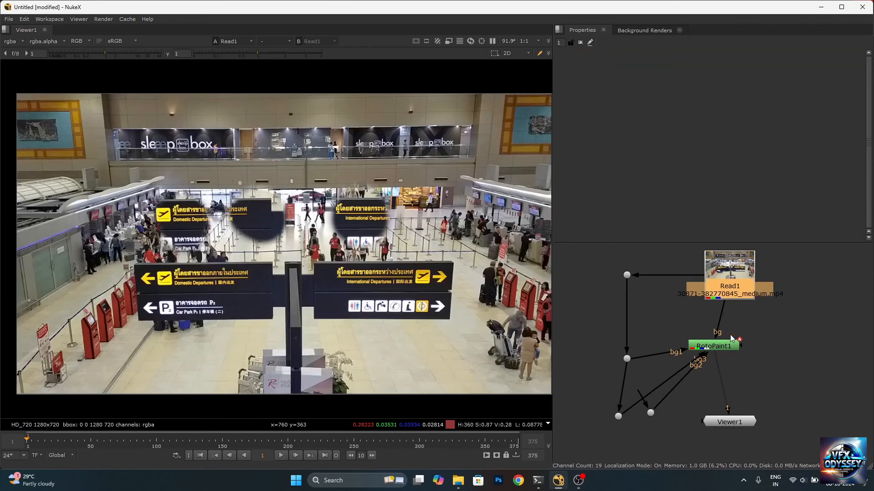
pyautogui.doubleClick(717, 346)
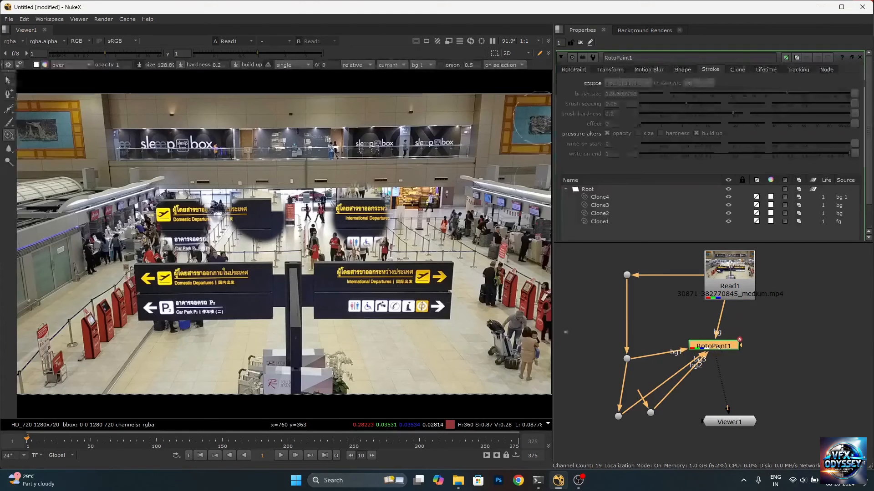
pyautogui.click(423, 64)
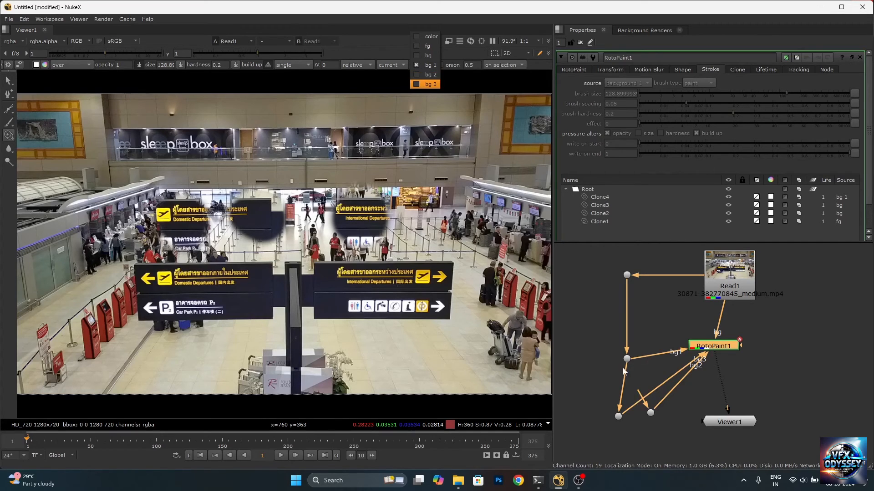
# Delete the bg2 and bg3 dots, then line up the bg1 dot and Read1 with RotoPaint1
pyautogui.click(582, 376)
pyautogui.moveTo(574, 363); pyautogui.dragTo(673, 441)
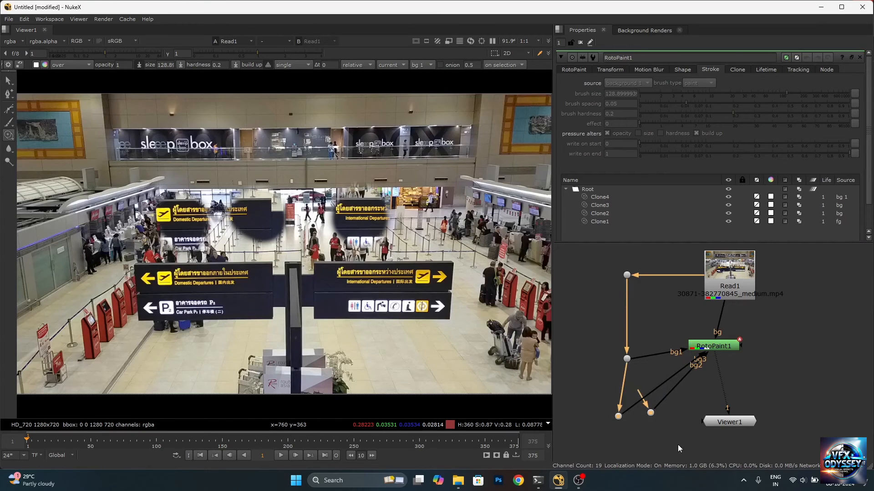
pyautogui.press('Delete')
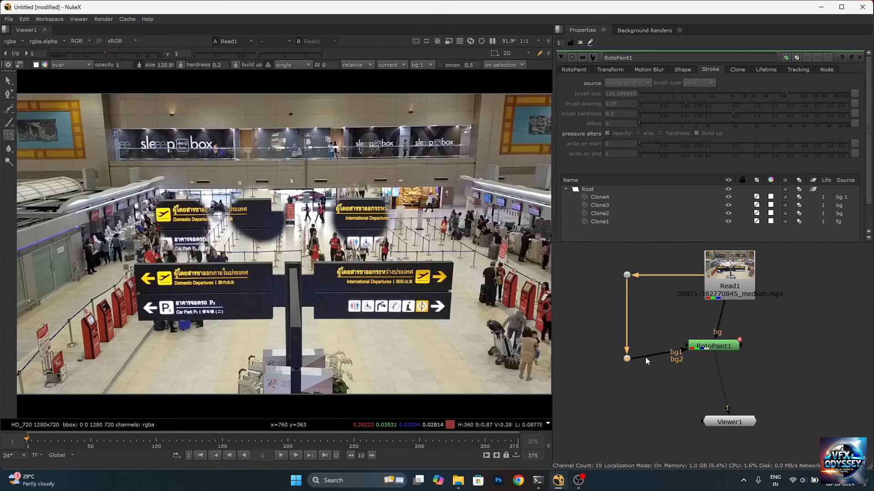
pyautogui.moveTo(628, 360); pyautogui.dragTo(645, 377)
pyautogui.moveTo(652, 381); pyautogui.dragTo(658, 392)
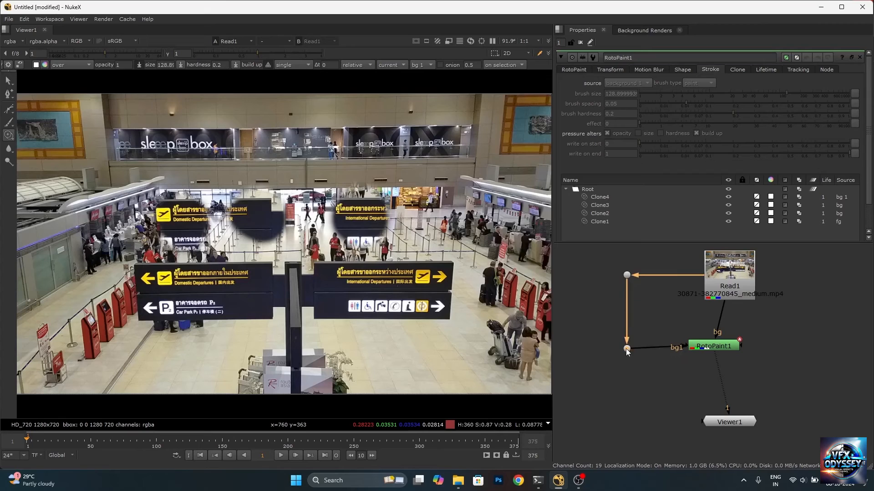
pyautogui.moveTo(729, 273); pyautogui.dragTo(713, 273)
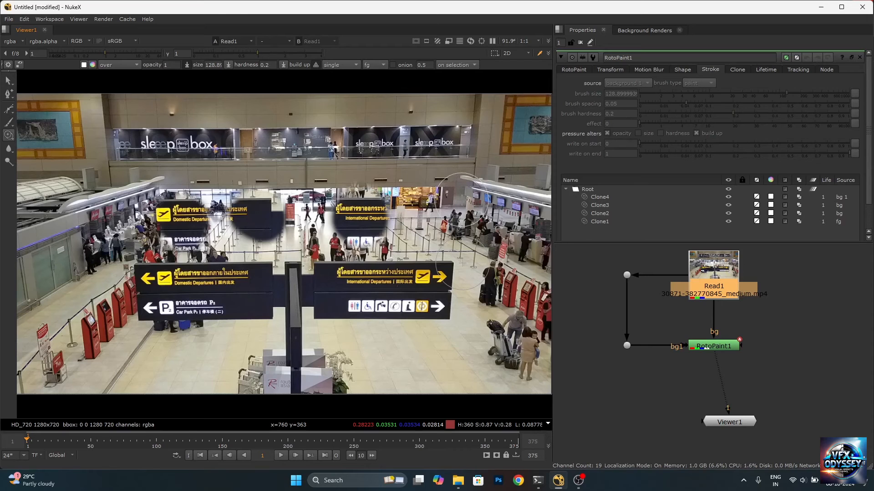
# Delete all four strokes, Clone1 to Clone4, from RotoPaint1's shape list
pyautogui.scroll(-1, 461, 201)
pyautogui.scroll(3, 228, 218)
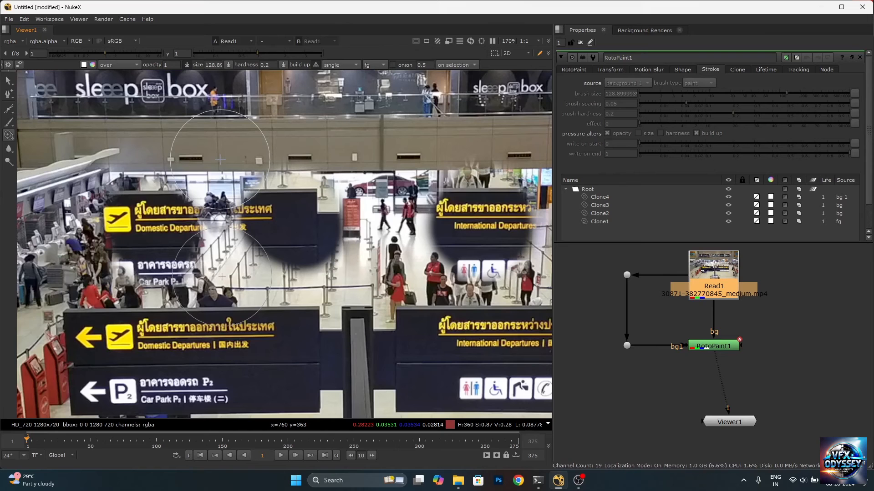
pyautogui.press('f')
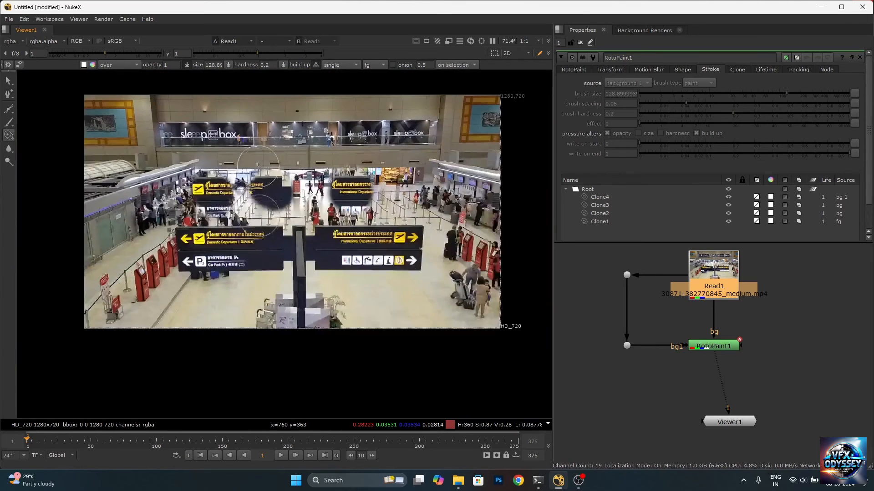
pyautogui.click(618, 197)
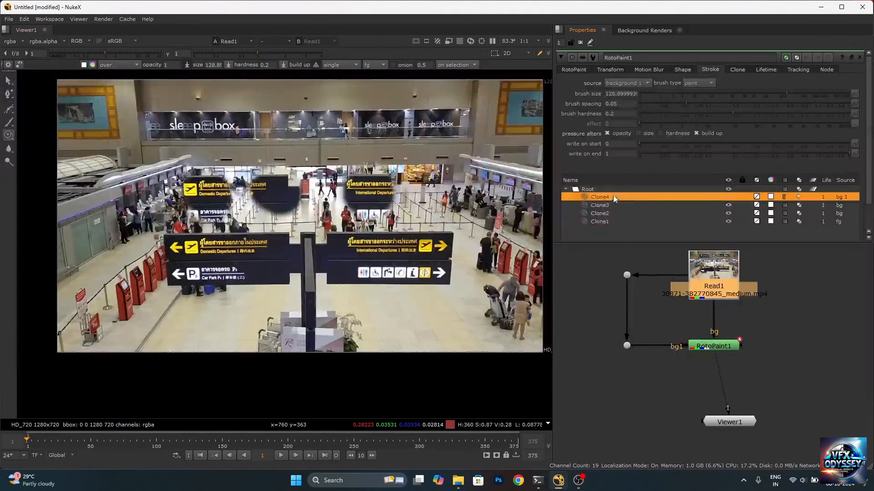
pyautogui.keyDown('shift'); pyautogui.click(617, 223); pyautogui.keyUp('shift')
pyautogui.press('Delete')
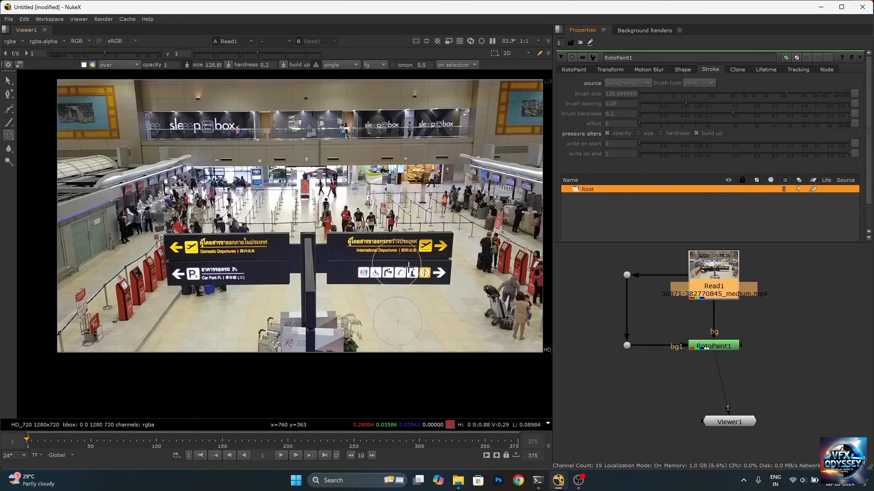
# With the clone source at fg, clone the Domestic Departures and Car Park sign just beyond its left end
pyautogui.click(721, 347)
pyautogui.moveTo(725, 424); pyautogui.dragTo(722, 431)
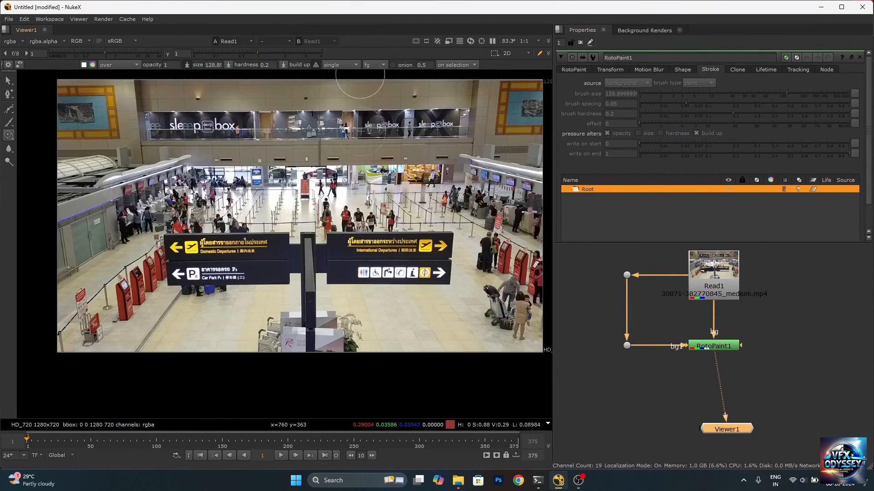
pyautogui.scroll(3, 207, 214)
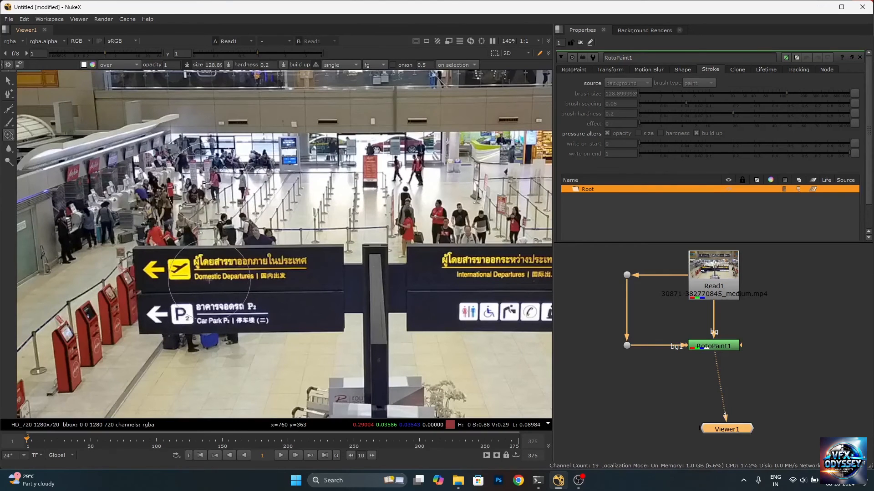
pyautogui.moveTo(208, 183)
pyautogui.keyDown('ctrl'); pyautogui.mouseDown()
pyautogui.moveTo(121, 279)
pyautogui.moveTo(66, 268)
pyautogui.moveTo(77, 263)
pyautogui.moveTo(75, 284)
pyautogui.moveTo(89, 309)
pyautogui.moveTo(98, 296)
pyautogui.moveTo(90, 312)
pyautogui.moveTo(98, 269)
pyautogui.moveTo(91, 278)
pyautogui.moveTo(127, 318)
pyautogui.moveTo(84, 313)
pyautogui.mouseUp(); pyautogui.keyUp('ctrl')
pyautogui.scroll(-3, 165, 243)
pyautogui.scroll(5, 163, 263)
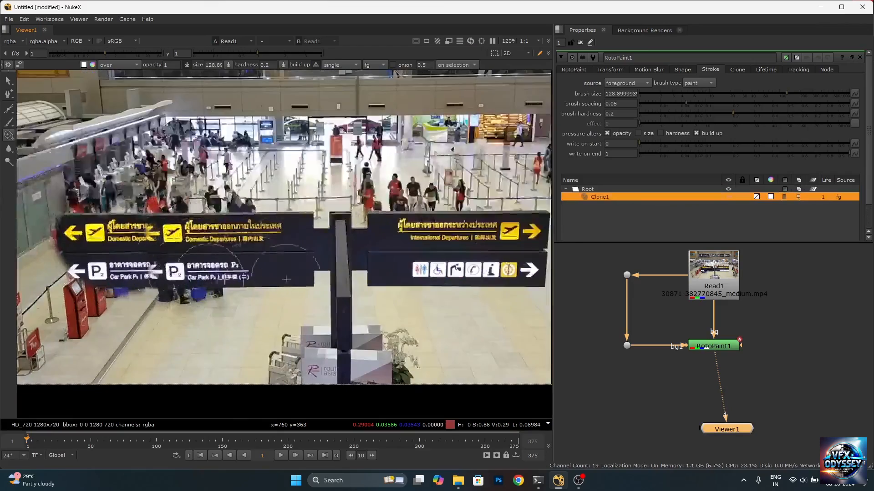
pyautogui.scroll(-5, 159, 262)
pyautogui.scroll(4, 101, 250)
# Set the clone source to bg and clone the original kiosks over the people above the duplicated sign
pyautogui.click(381, 65)
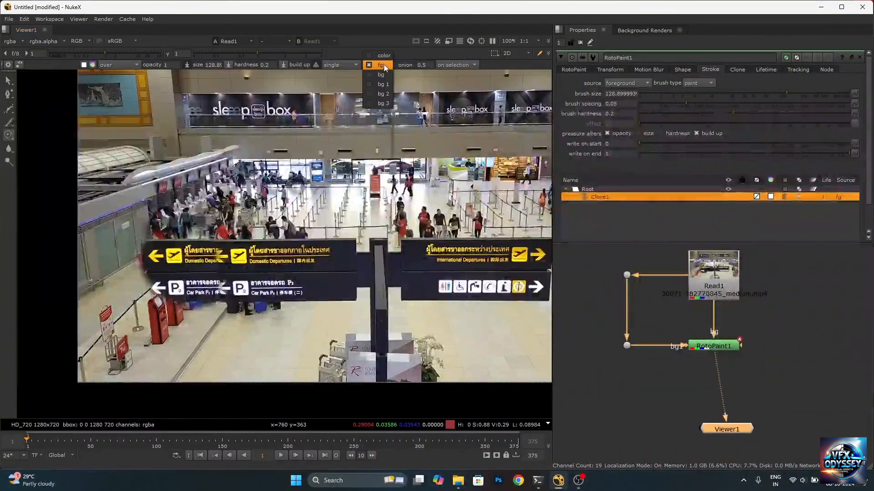
pyautogui.click(387, 76)
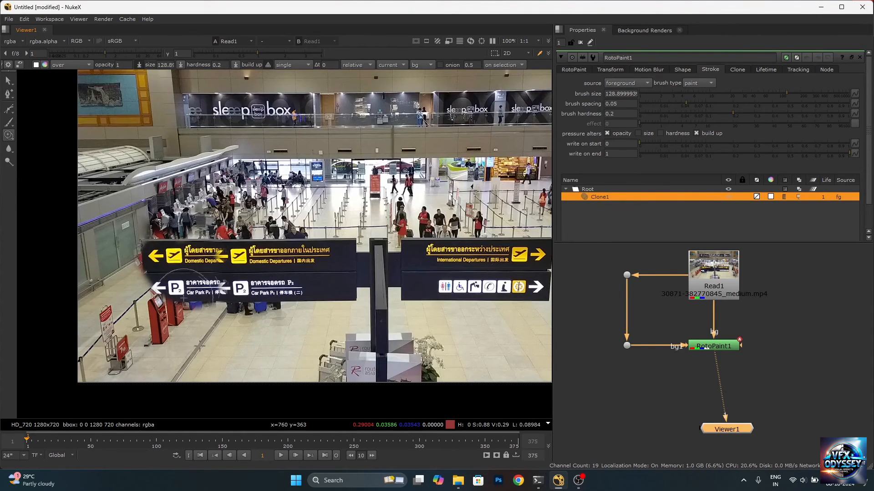
pyautogui.moveTo(187, 221); pyautogui.dragTo(180, 215)
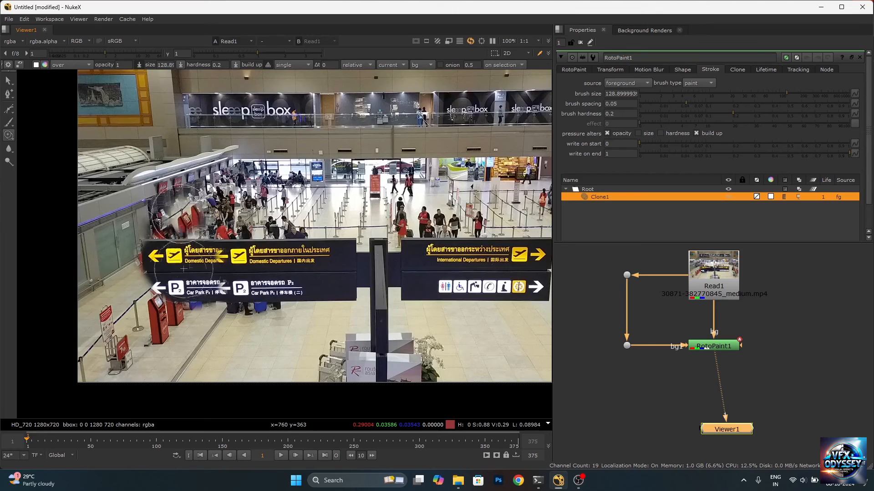
pyautogui.click(199, 273)
pyautogui.scroll(3, 200, 269)
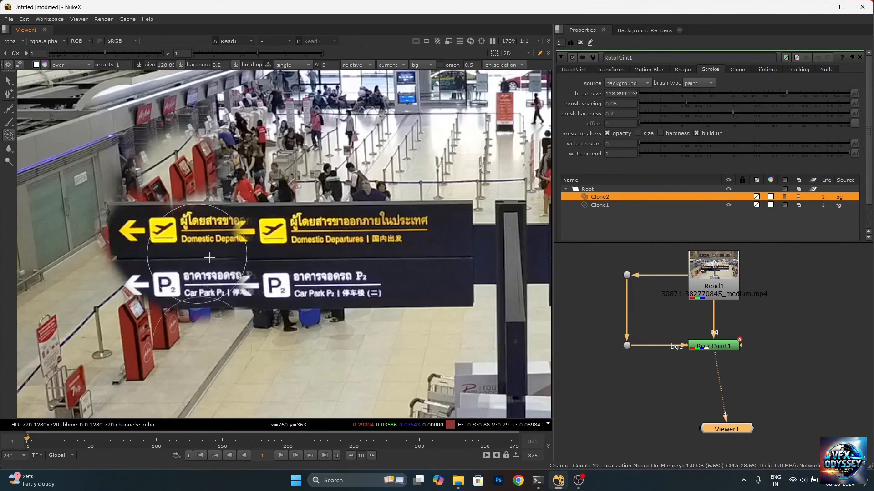
pyautogui.scroll(-3, 226, 258)
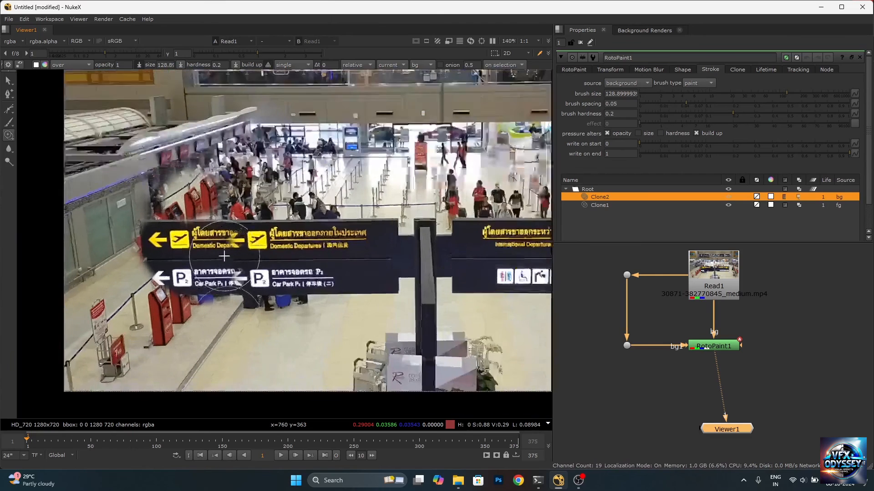
pyautogui.scroll(1, 255, 318)
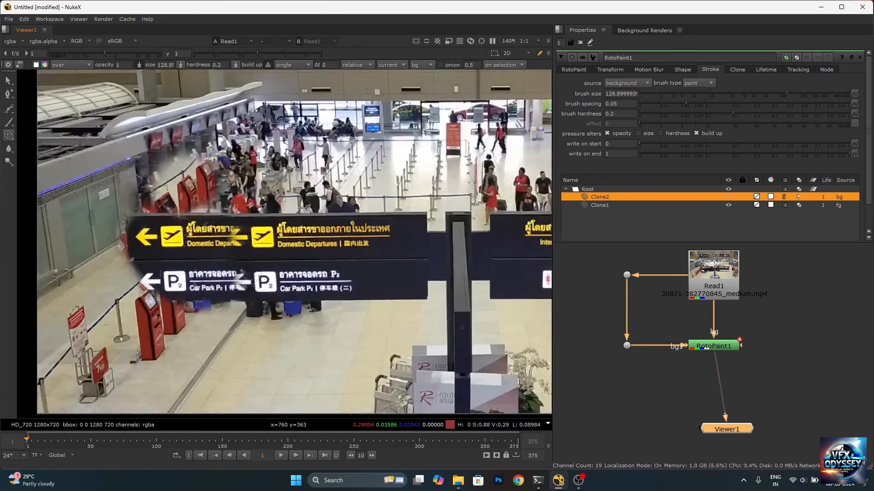
# Compare Read1 with RotoPaint1 in the viewer and clone the original sign's arrow above the sign from bg
pyautogui.click(719, 278)
pyautogui.press('1')
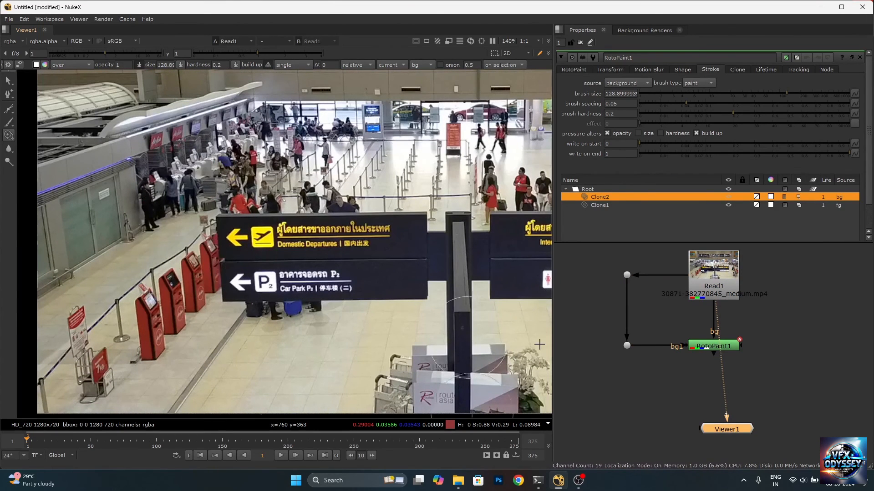
pyautogui.click(717, 347)
pyautogui.press('1')
pyautogui.moveTo(199, 199)
pyautogui.mouseDown()
pyautogui.moveTo(223, 159)
pyautogui.moveTo(218, 151)
pyautogui.mouseUp()
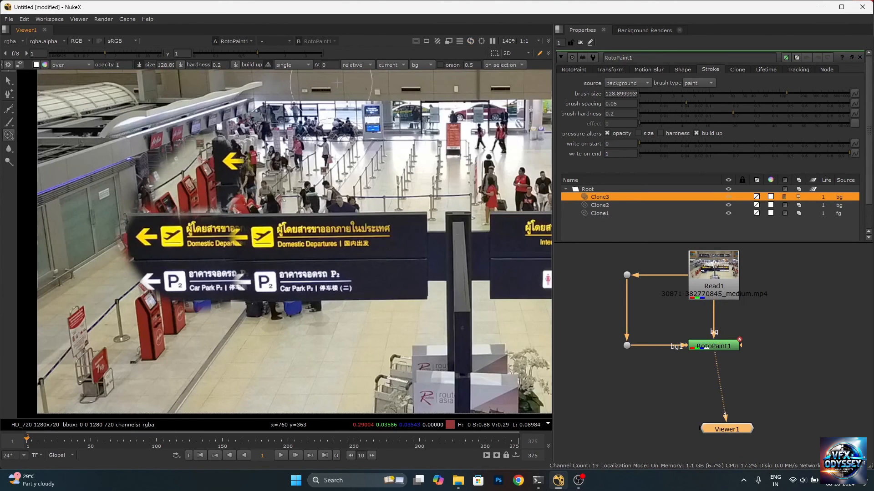
# Set the clone source to fg and clone the duplicated Car Park sign onto the floor below it
pyautogui.click(418, 65)
pyautogui.click(433, 59)
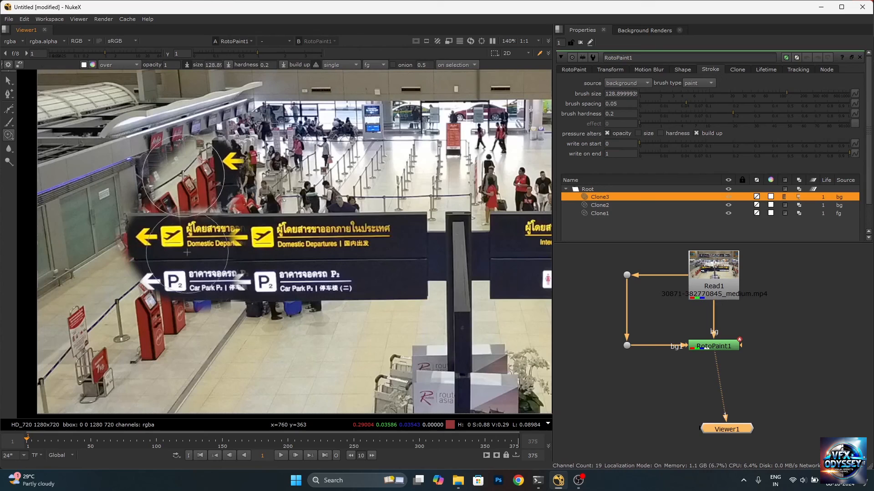
pyautogui.moveTo(197, 273)
pyautogui.keyDown('ctrl'); pyautogui.mouseDown()
pyautogui.moveTo(235, 340)
pyautogui.moveTo(269, 359)
pyautogui.moveTo(225, 351)
pyautogui.moveTo(215, 364)
pyautogui.moveTo(228, 355)
pyautogui.mouseUp(); pyautogui.keyUp('ctrl')
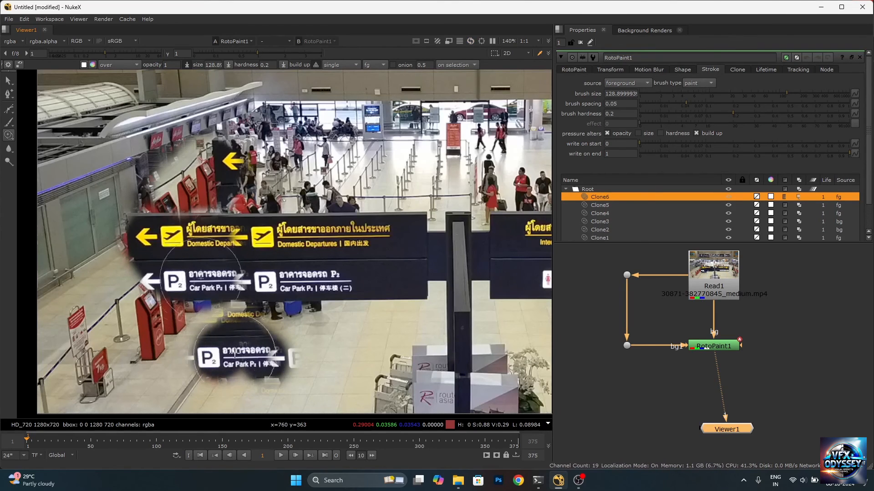
pyautogui.scroll(3, 194, 276)
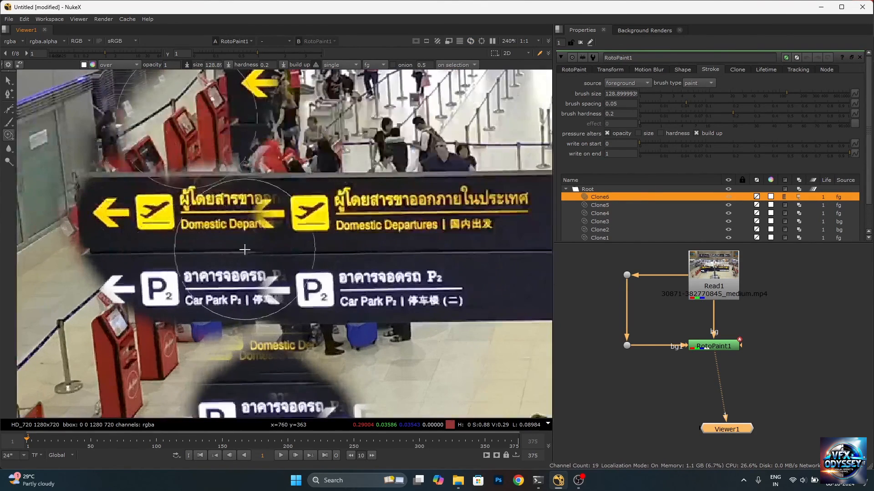
pyautogui.scroll(-4, 247, 250)
pyautogui.scroll(3, 246, 249)
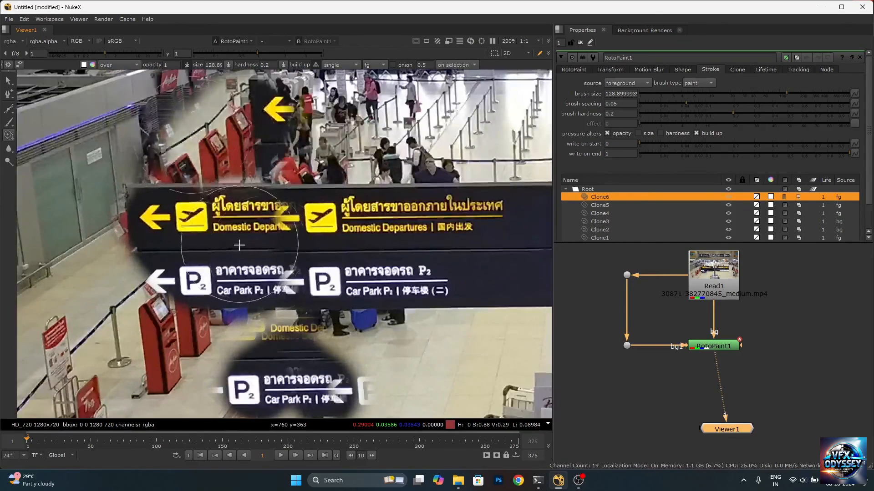
pyautogui.scroll(-4, 245, 248)
pyautogui.scroll(3, 227, 227)
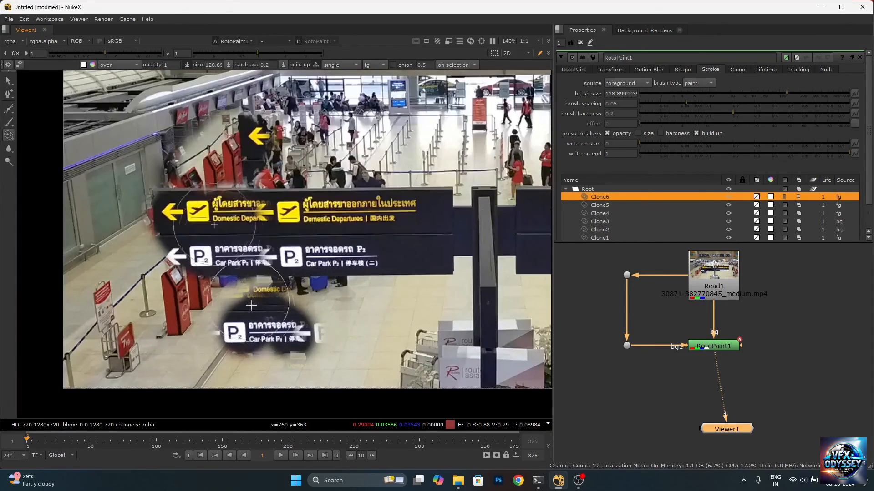
# Paint two more fg clone strokes of the duplicated sign to extend the patch on the floor
pyautogui.moveTo(212, 297)
pyautogui.keyDown('ctrl'); pyautogui.mouseDown()
pyautogui.moveTo(309, 292)
pyautogui.moveTo(300, 299)
pyautogui.mouseUp(); pyautogui.keyUp('ctrl')
pyautogui.moveTo(246, 303)
pyautogui.keyDown('ctrl'); pyautogui.mouseDown()
pyautogui.moveTo(207, 303)
pyautogui.moveTo(215, 299)
pyautogui.moveTo(215, 334)
pyautogui.mouseUp(); pyautogui.keyUp('ctrl')
pyautogui.scroll(-2, 215, 333)
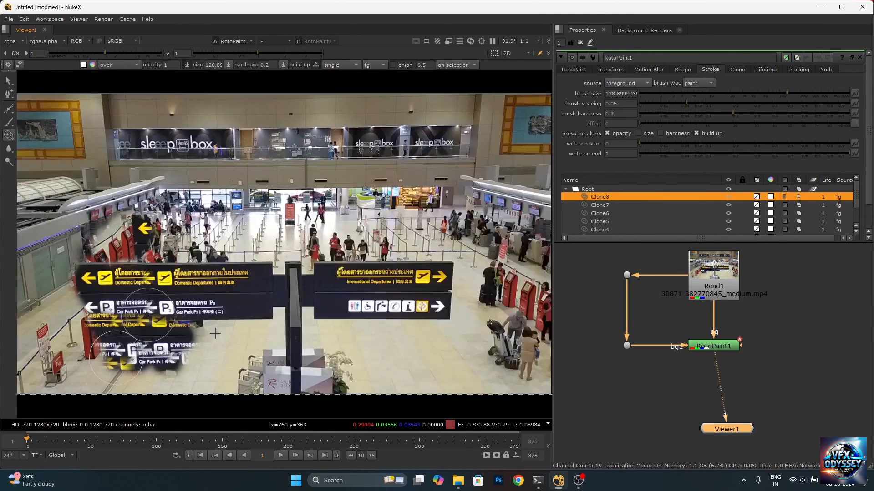
# Frame the whole node tree and align Viewer1 directly beneath RotoPaint1
pyautogui.scroll(-3, 722, 307)
pyautogui.moveTo(735, 290); pyautogui.dragTo(621, 399)
pyautogui.press('f')
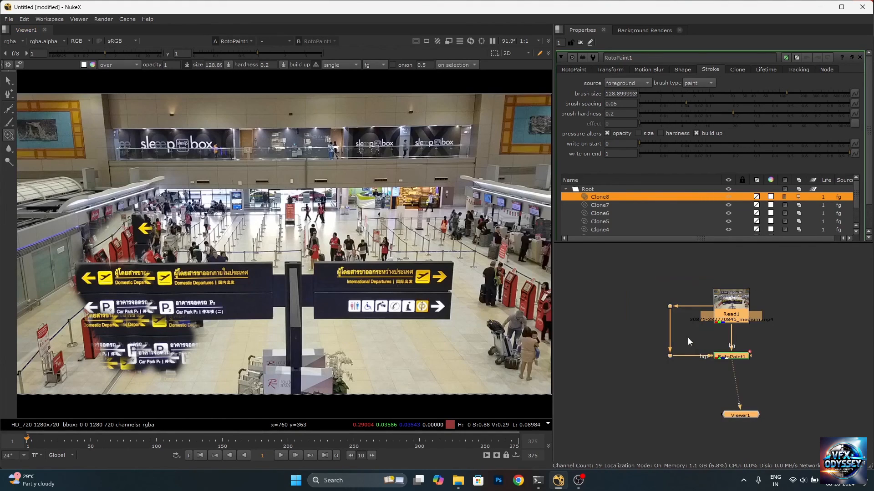
pyautogui.moveTo(746, 417); pyautogui.dragTo(738, 417)
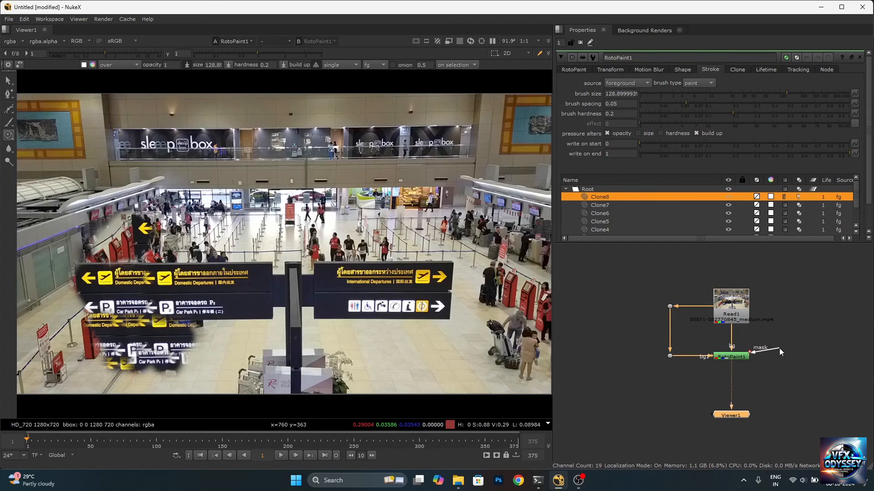
# Add a Roto node beside RotoPaint1 and draw a closed rectangular Bezier over the duplicated sign
pyautogui.moveTo(775, 354)
pyautogui.mouseDown()
pyautogui.moveTo(780, 349)
pyautogui.moveTo(784, 357)
pyautogui.mouseUp()
pyautogui.press('o')
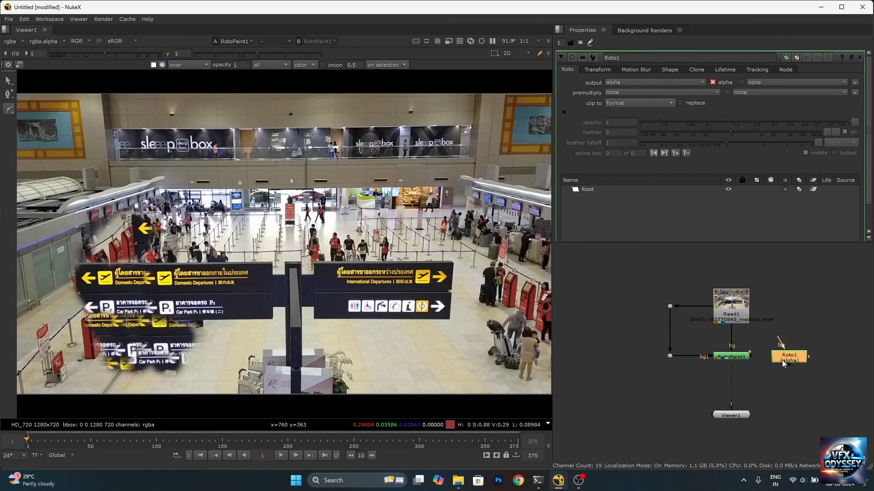
pyautogui.scroll(5, 82, 282)
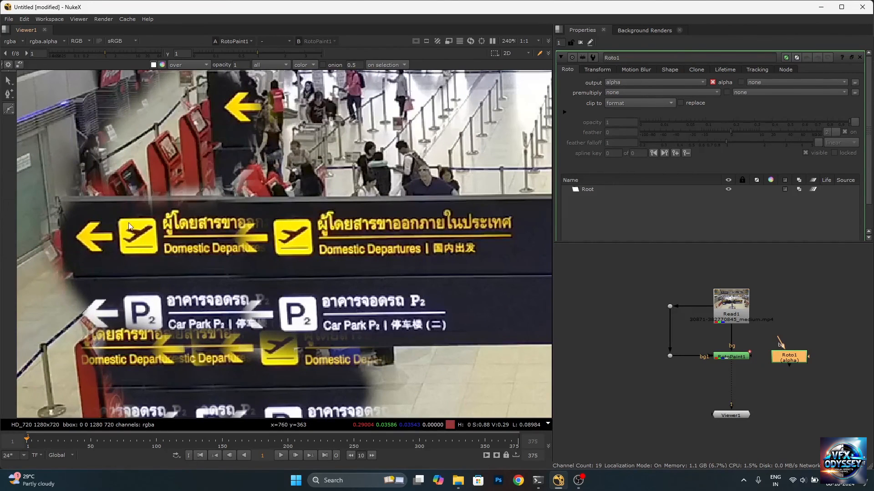
pyautogui.click(119, 219)
pyautogui.click(119, 324)
pyautogui.click(271, 324)
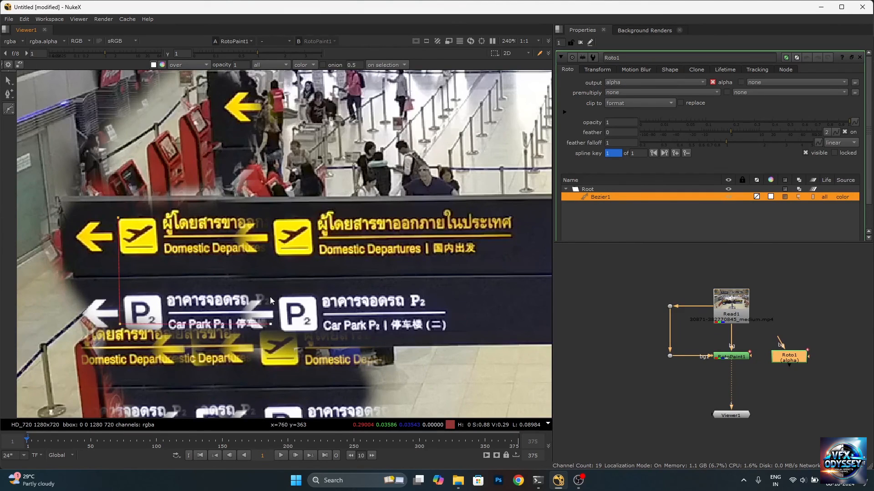
pyautogui.click(268, 220)
pyautogui.click(119, 219)
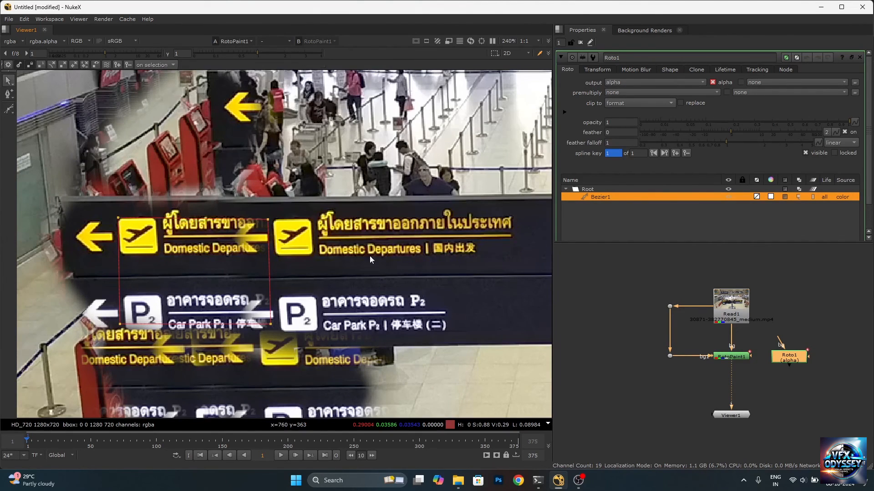
# Connect RotoPaint1's mask input to Roto1 and move the rectangular shape down and left toward the red kiosks
pyautogui.scroll(-3, 378, 265)
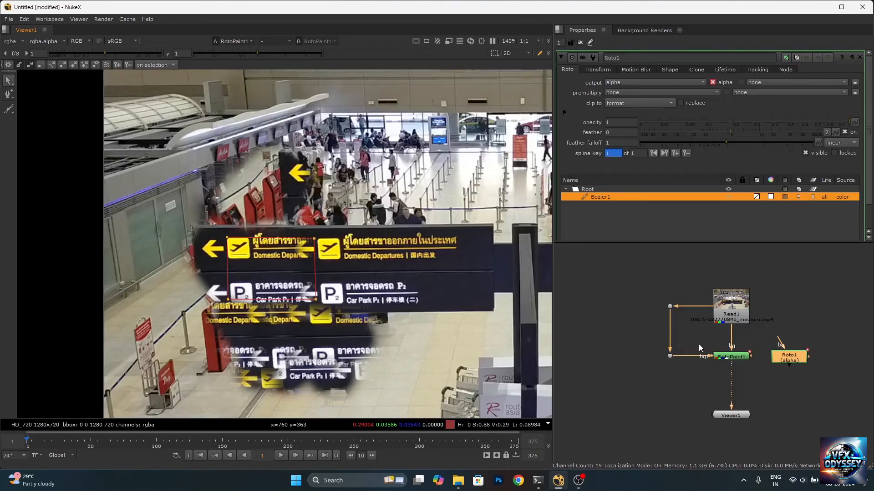
pyautogui.scroll(3, 751, 357)
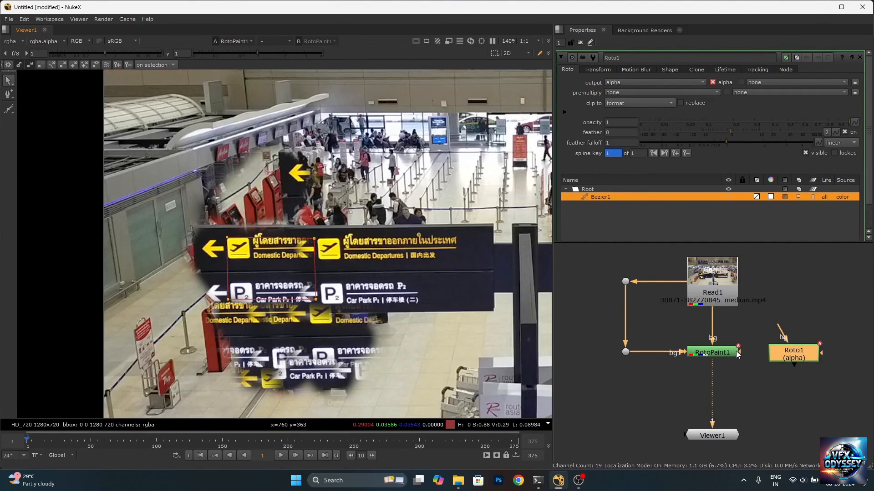
pyautogui.moveTo(740, 353); pyautogui.dragTo(816, 357)
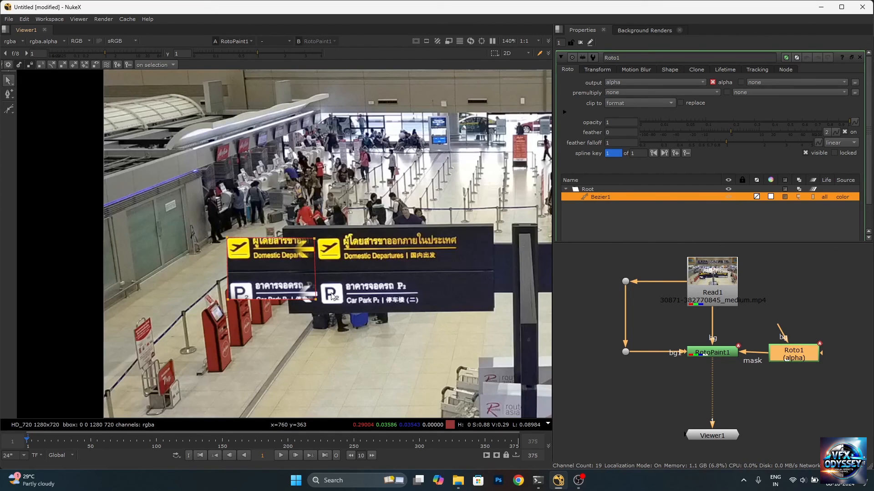
pyautogui.moveTo(195, 210); pyautogui.dragTo(333, 318)
pyautogui.moveTo(298, 268); pyautogui.dragTo(226, 287)
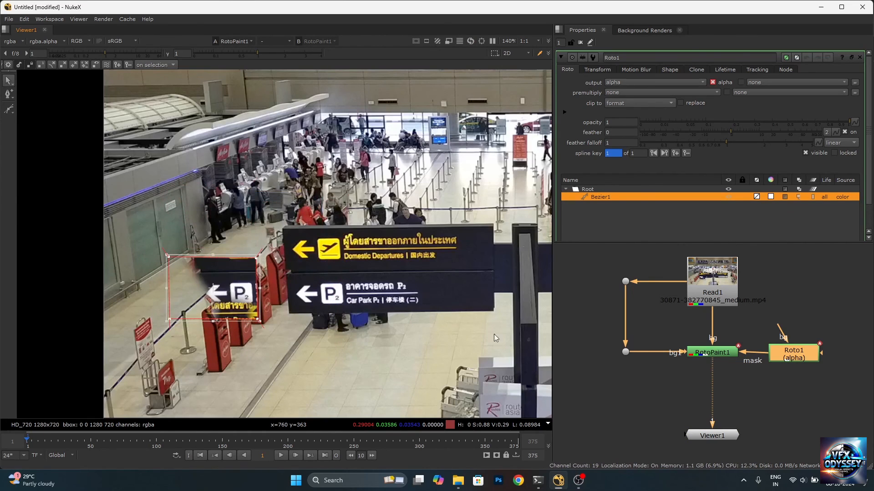